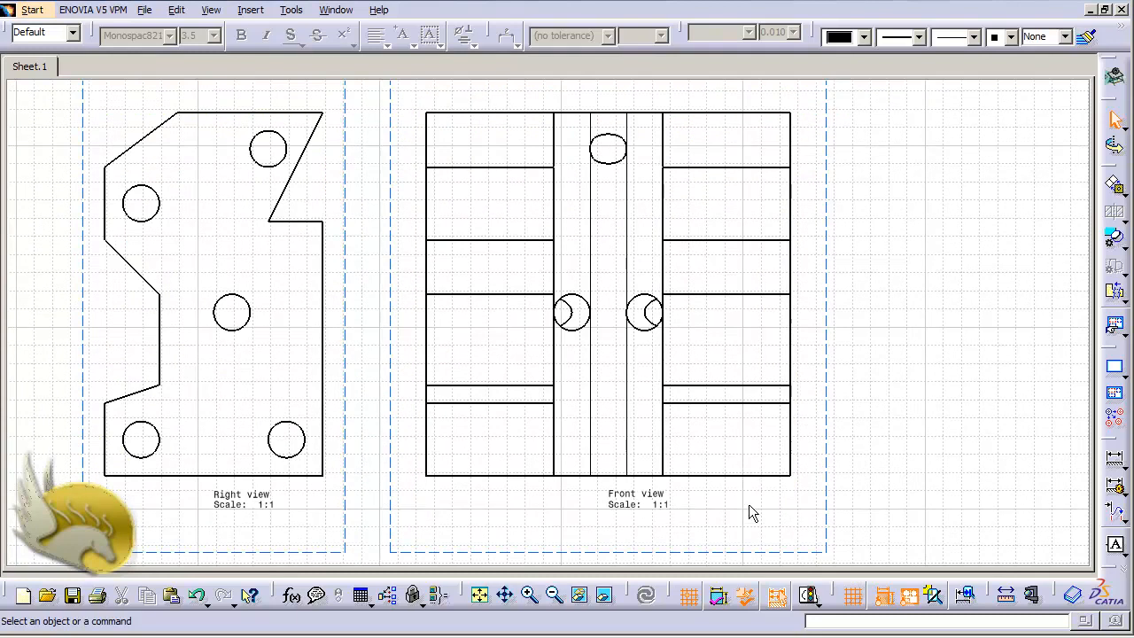
Step: Dimension the length of the right section's top edge in the front view, placing the dimension above the part
left_click(251, 10)
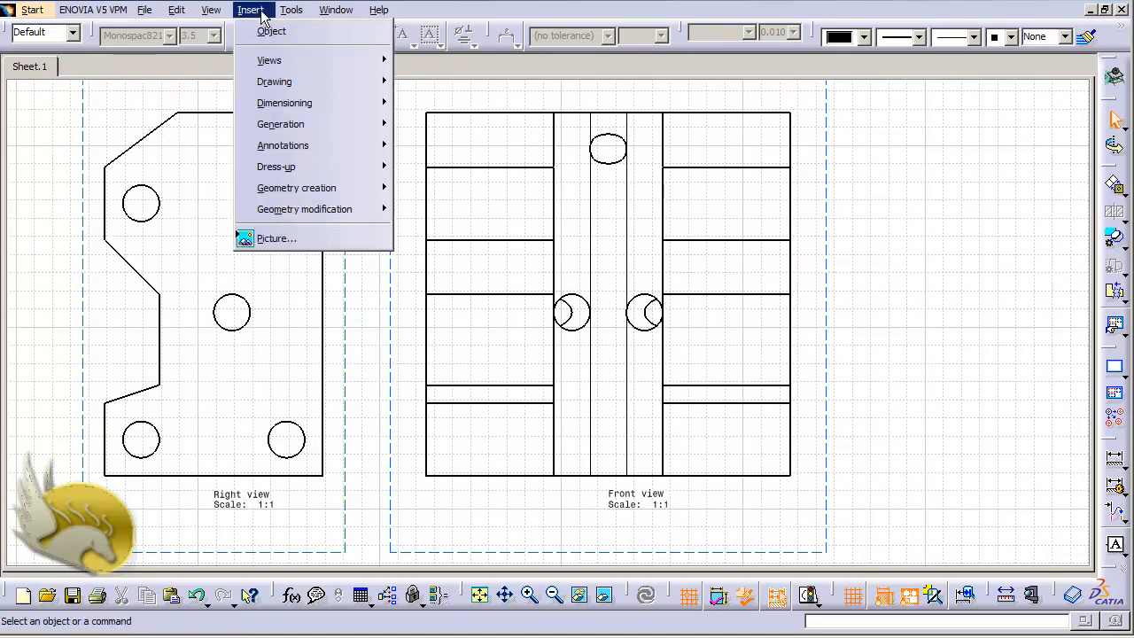
mouse_move(342, 102)
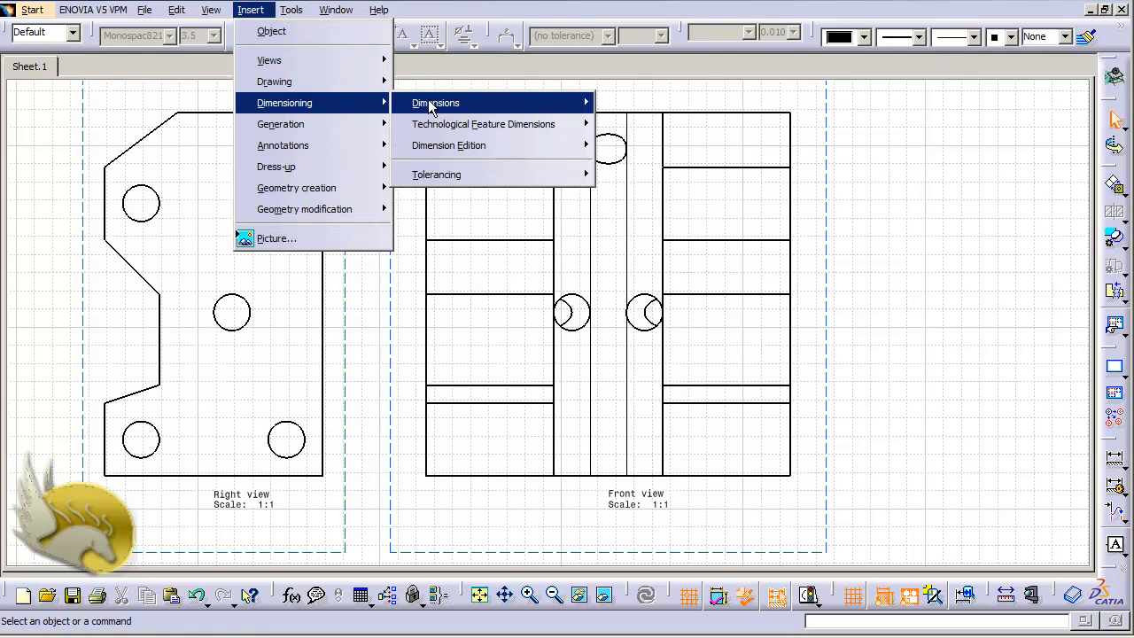
mouse_move(438, 105)
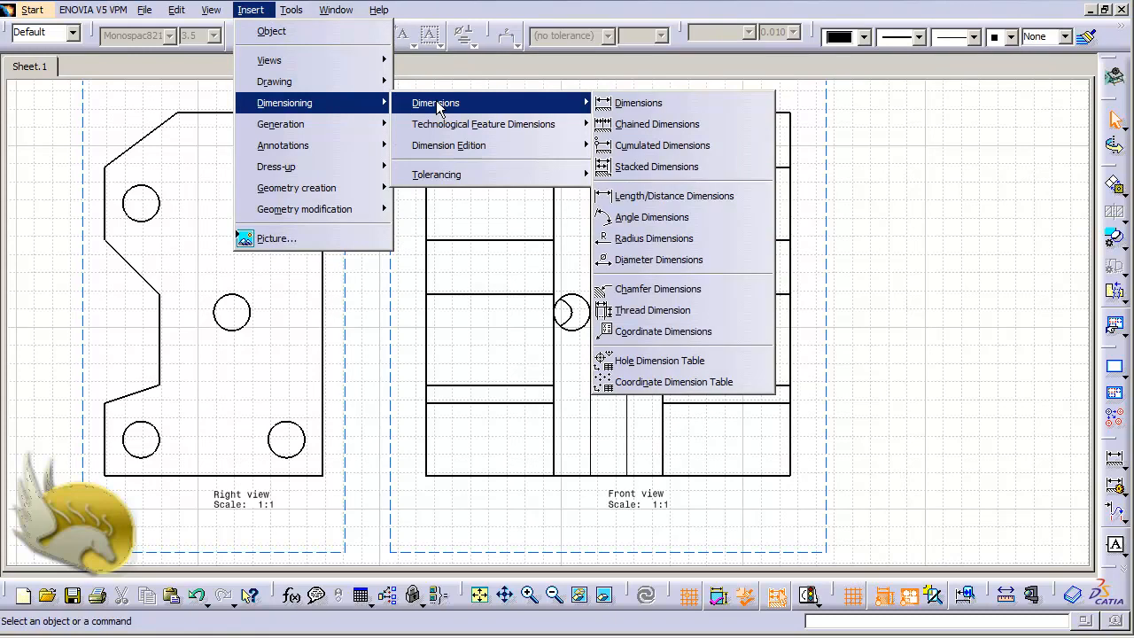
left_click(658, 105)
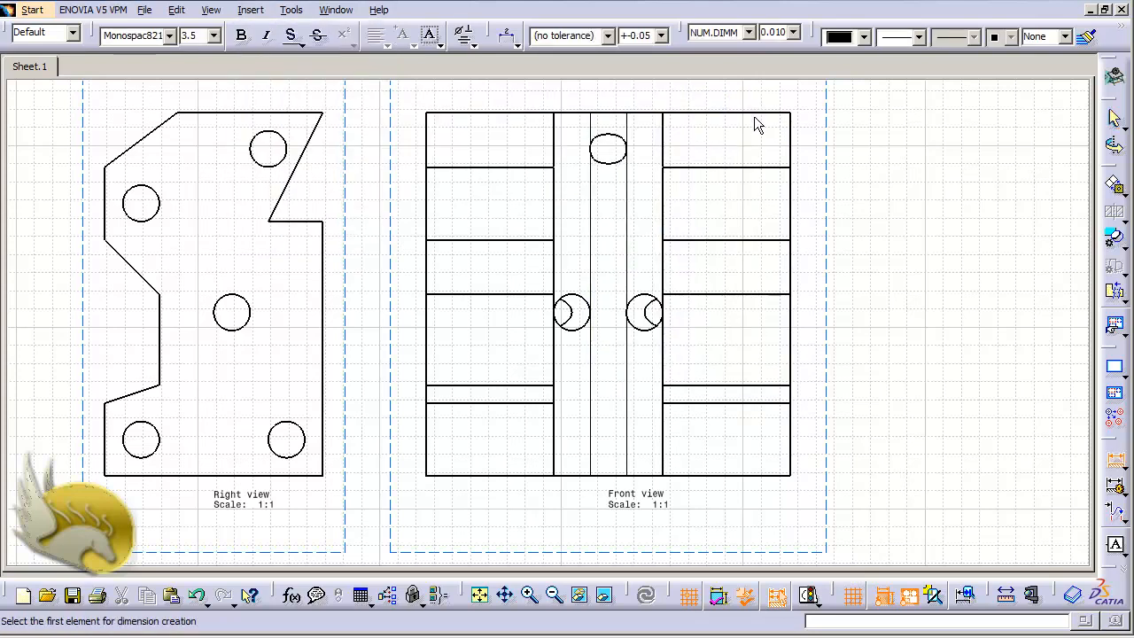
left_click(769, 113)
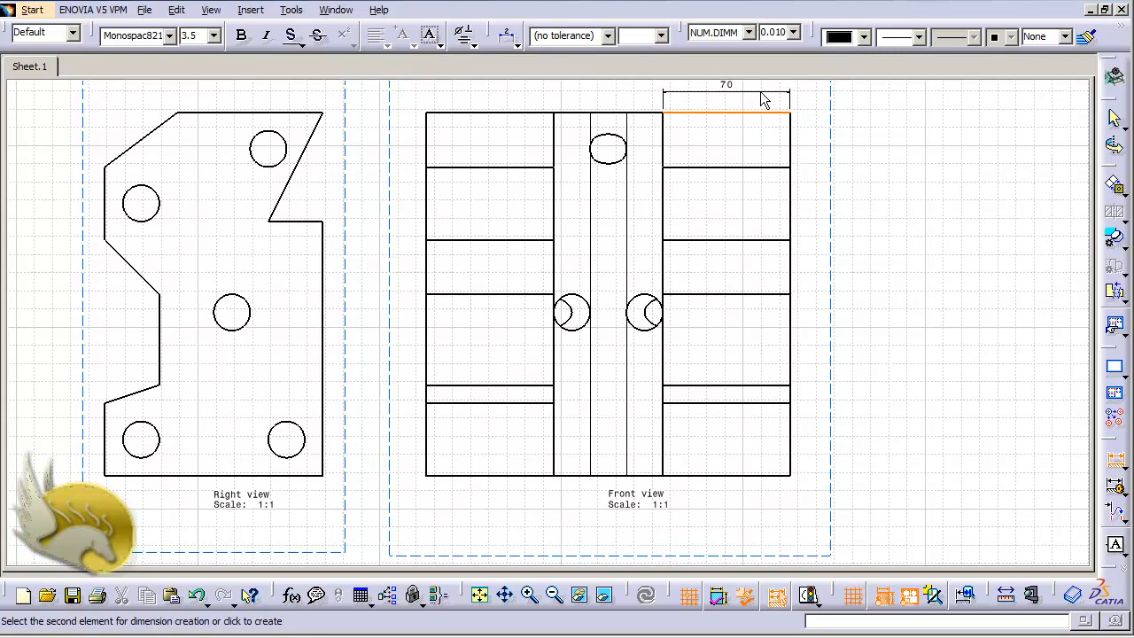
left_click(762, 100)
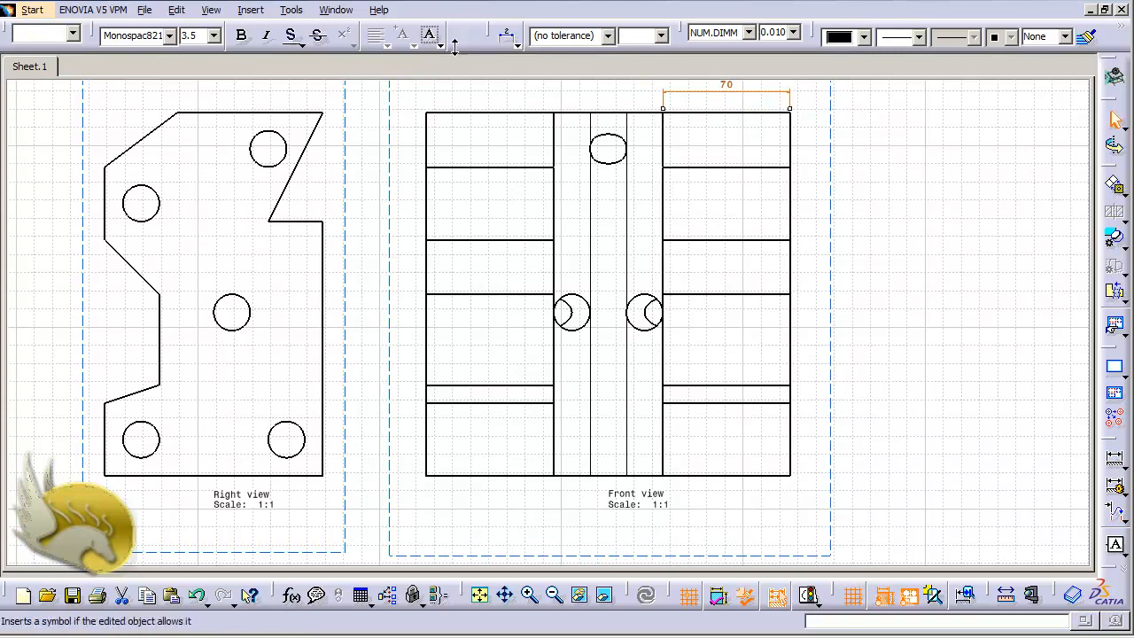
Step: Add an angle dimension between the top edge and the left edge at the front view's upper-left corner
left_click(248, 10)
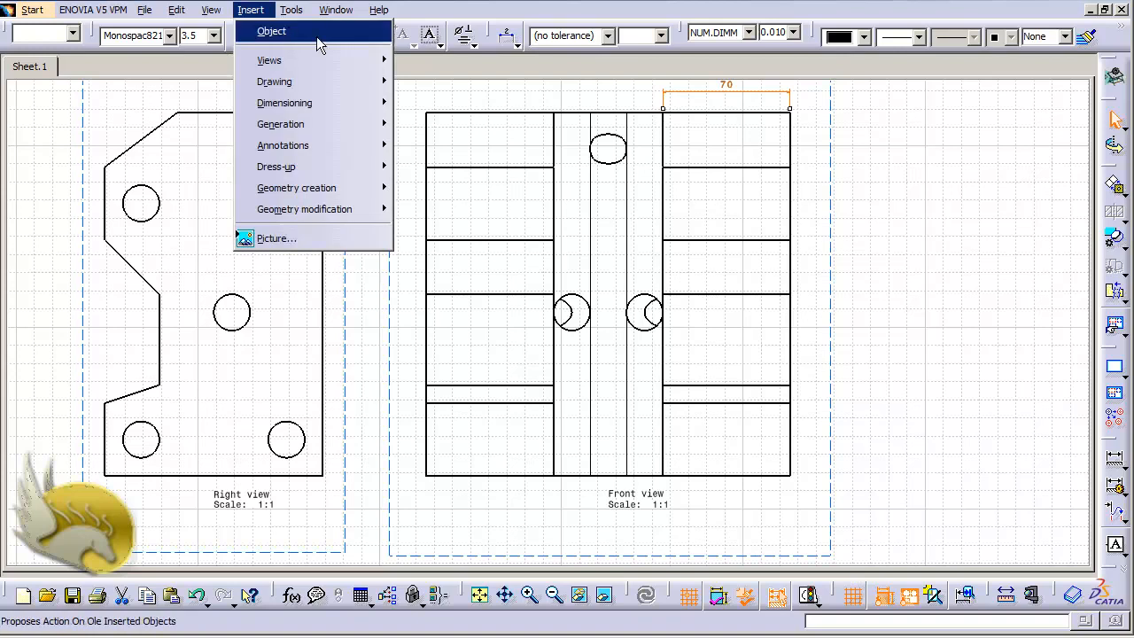
mouse_move(359, 64)
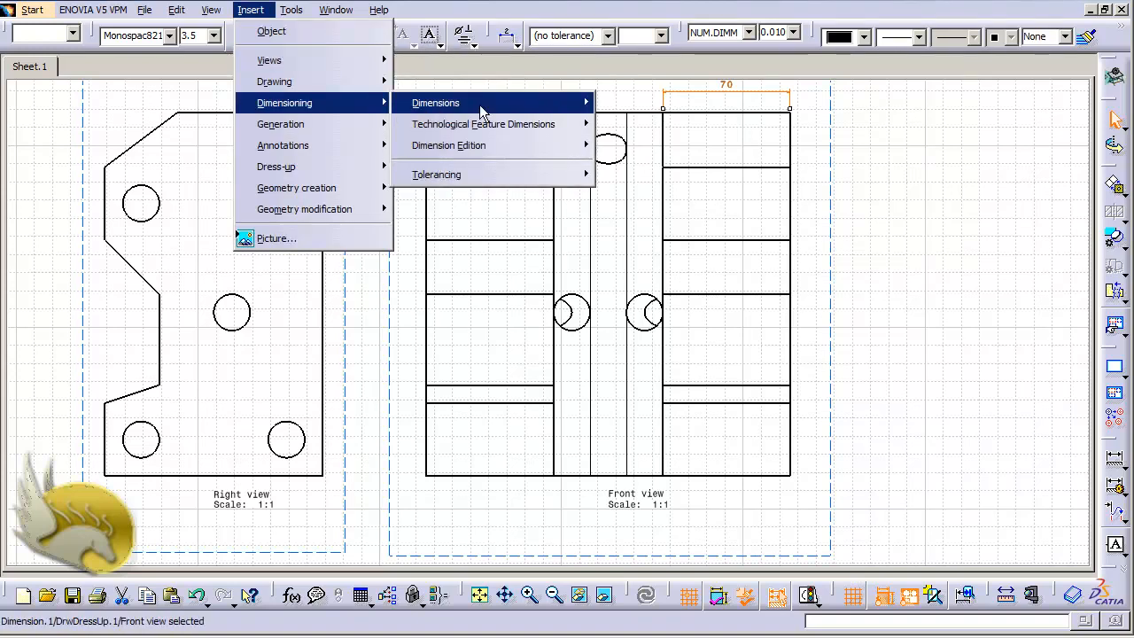
mouse_move(479, 103)
left_click(623, 107)
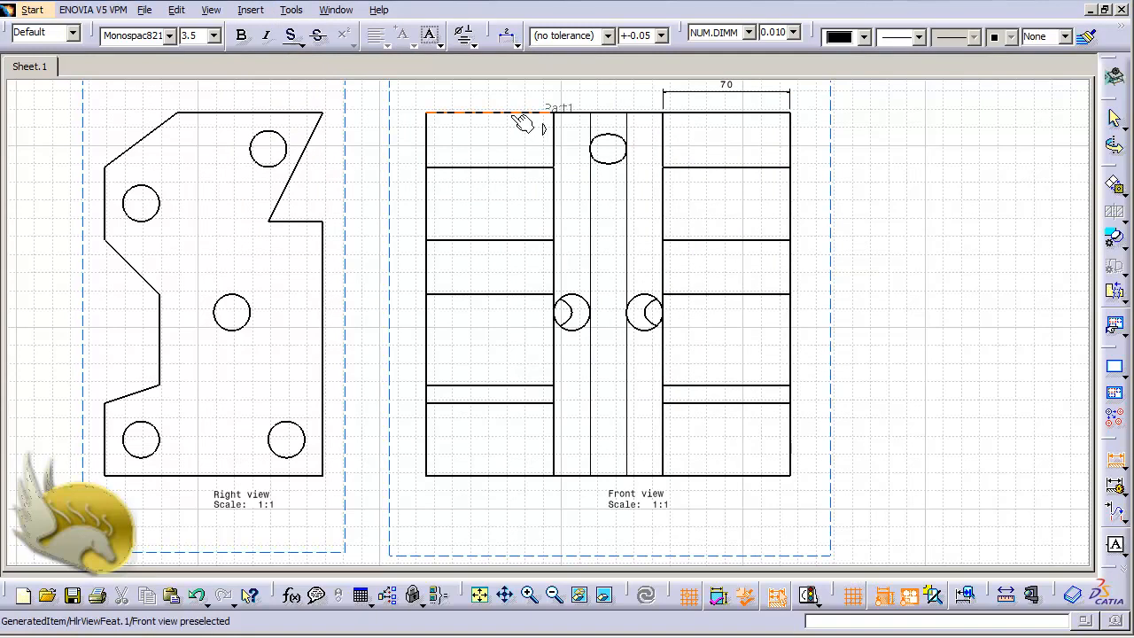
left_click(467, 120)
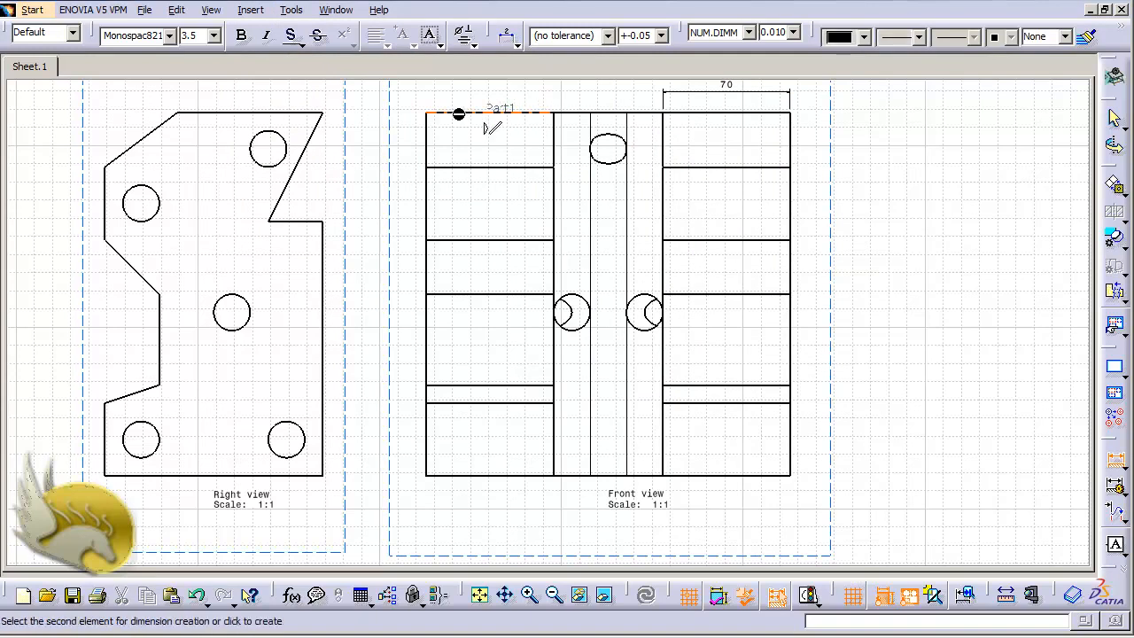
left_click(437, 141)
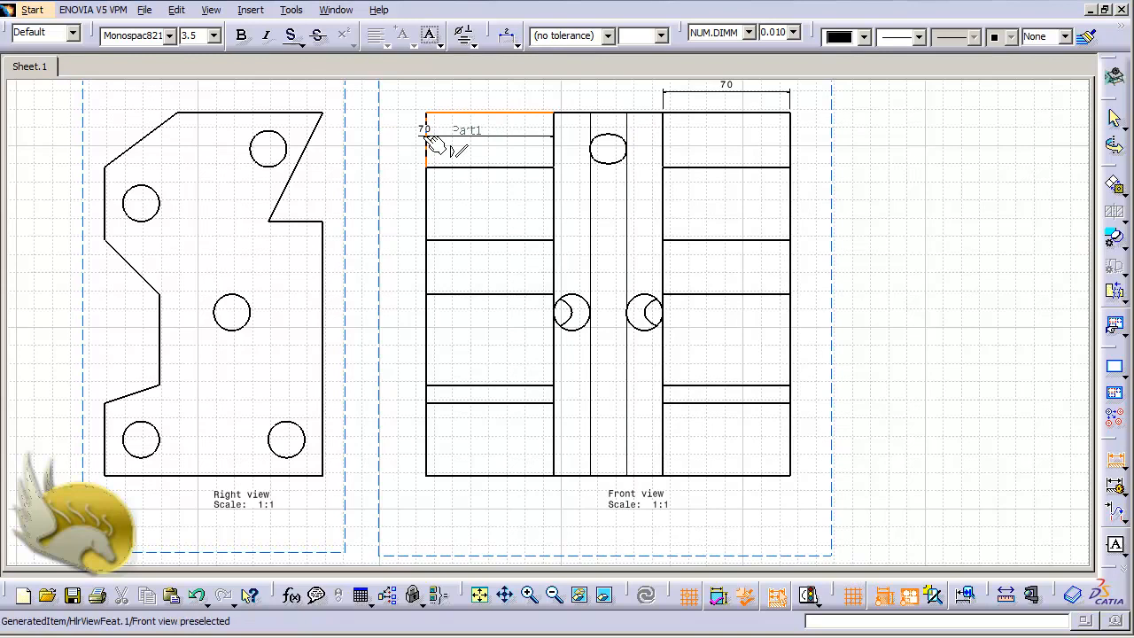
left_click(432, 140)
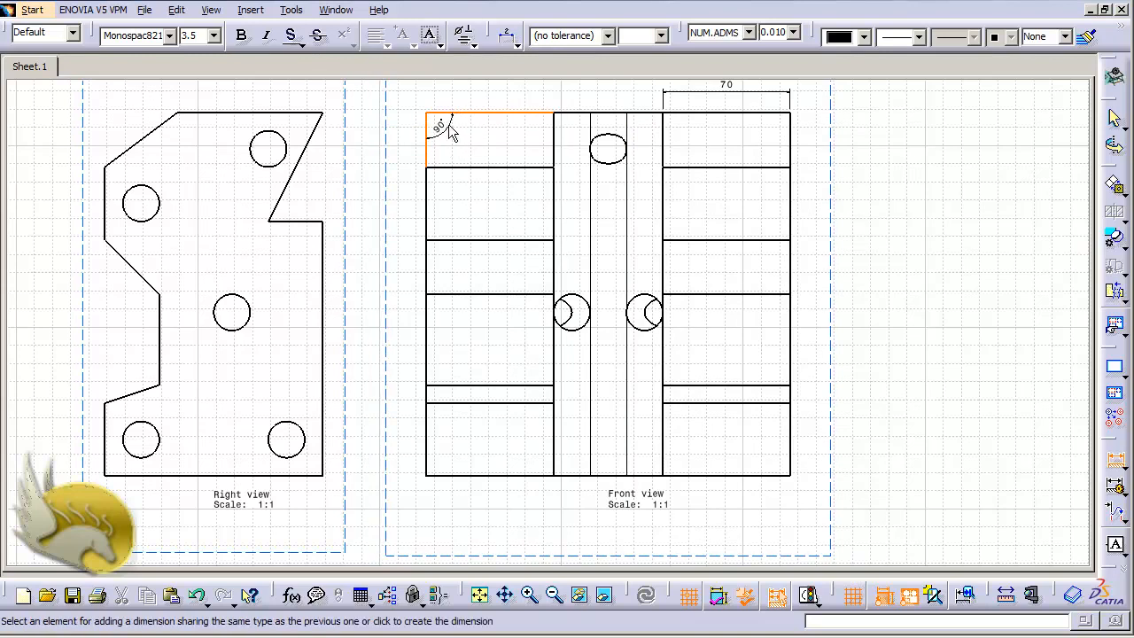
left_click(448, 130)
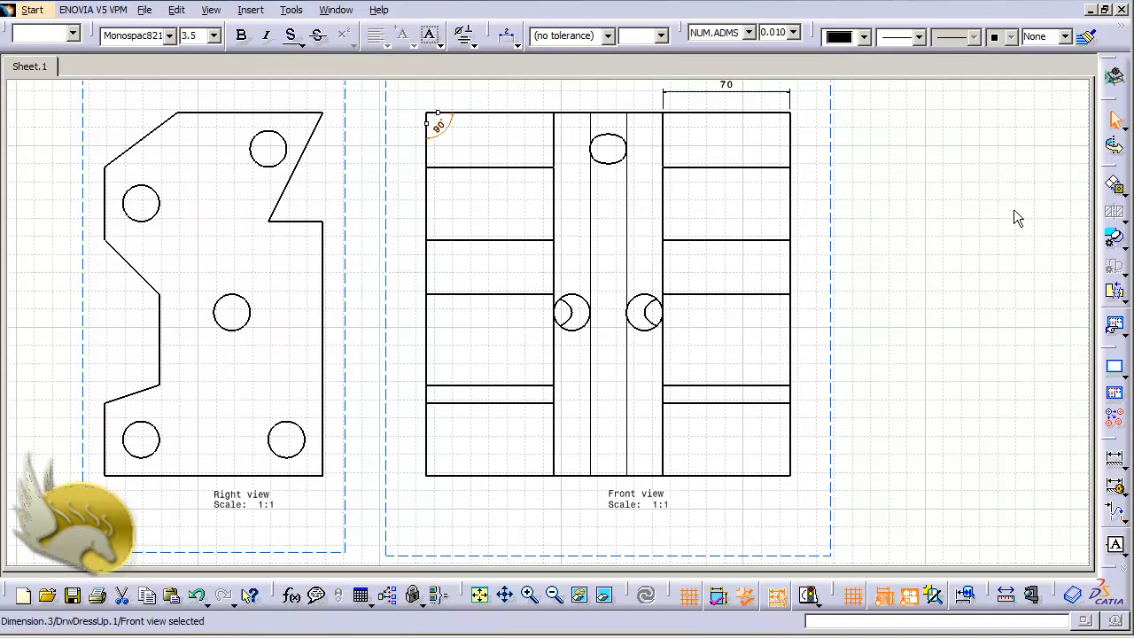
Step: Add chained dimensions between the front view's right-section horizontal edges, from bottom to top, and place them outside the part's right side
left_click(249, 11)
mouse_move(377, 106)
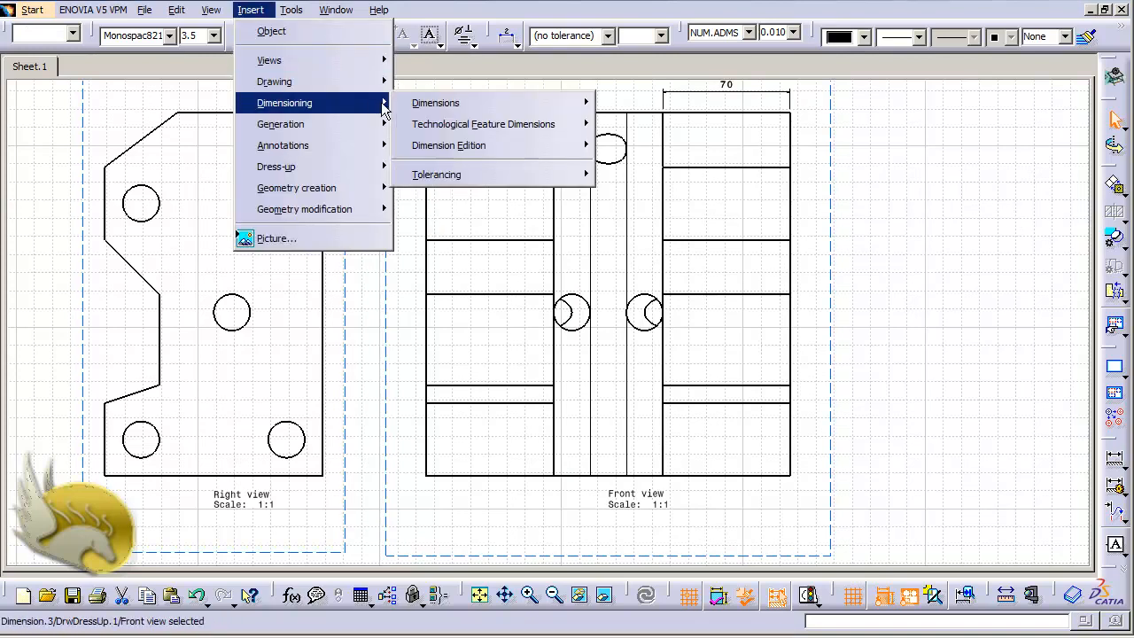
mouse_move(513, 108)
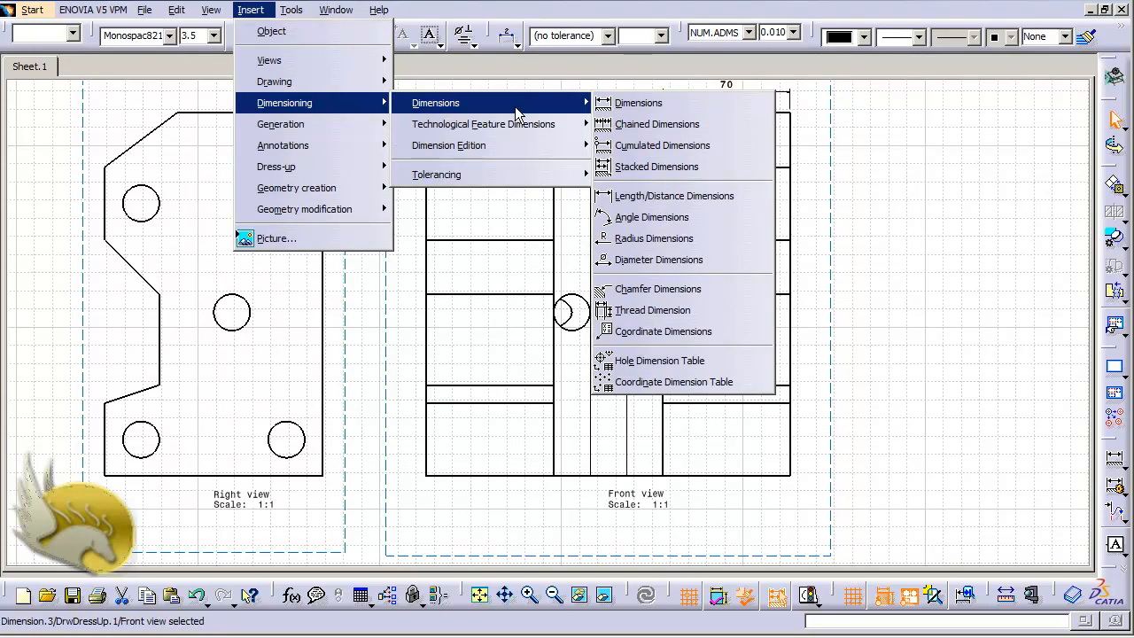
left_click(688, 124)
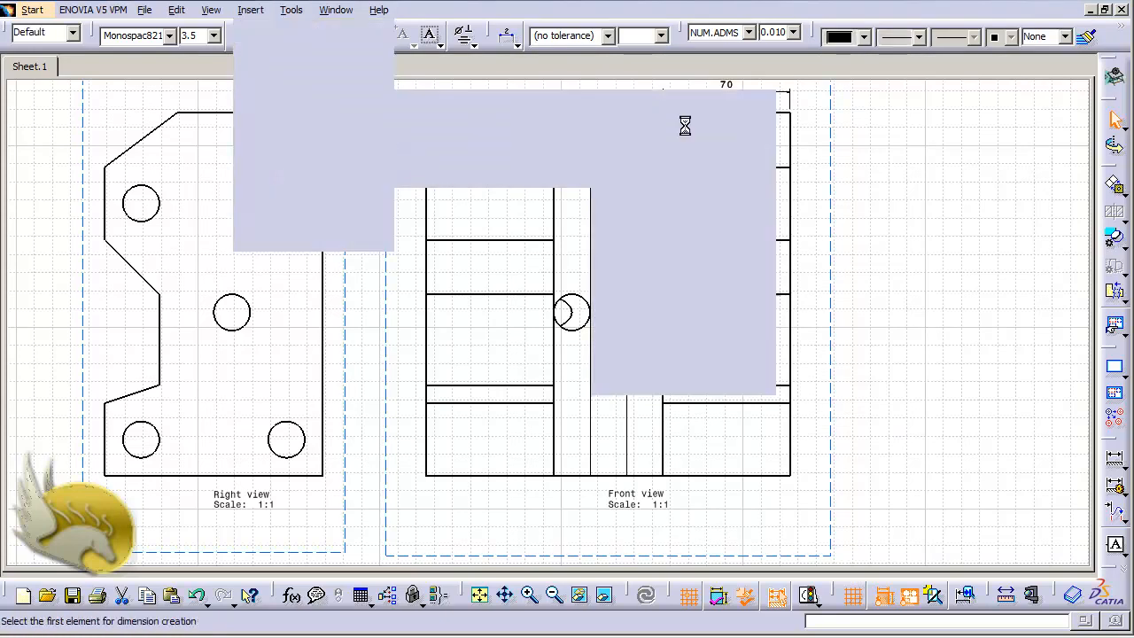
left_click(784, 478)
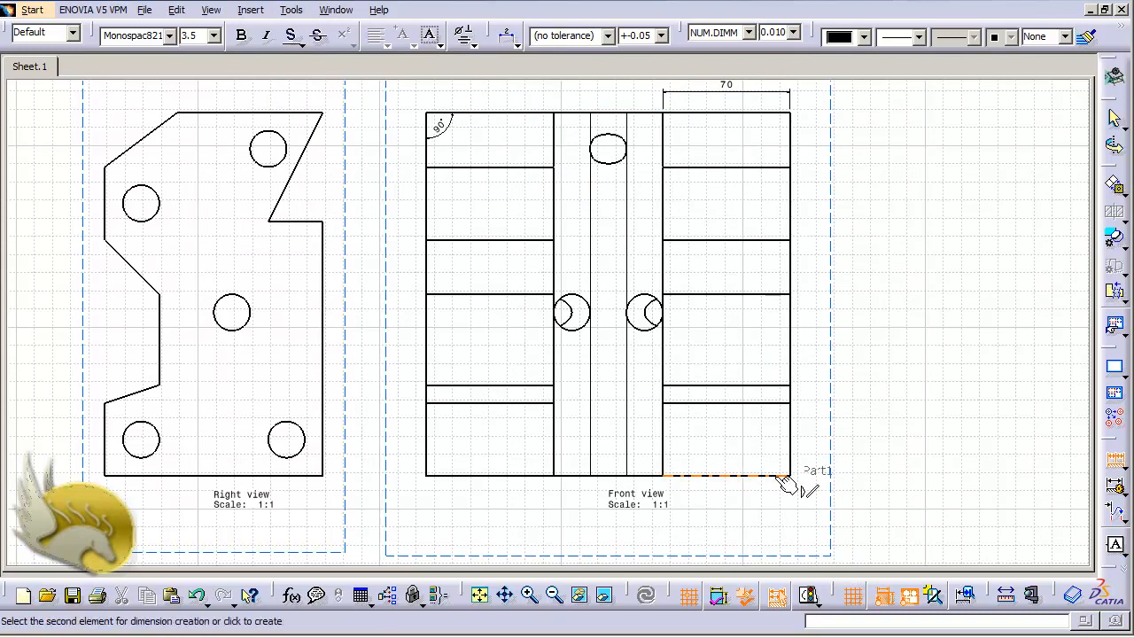
left_click(774, 404)
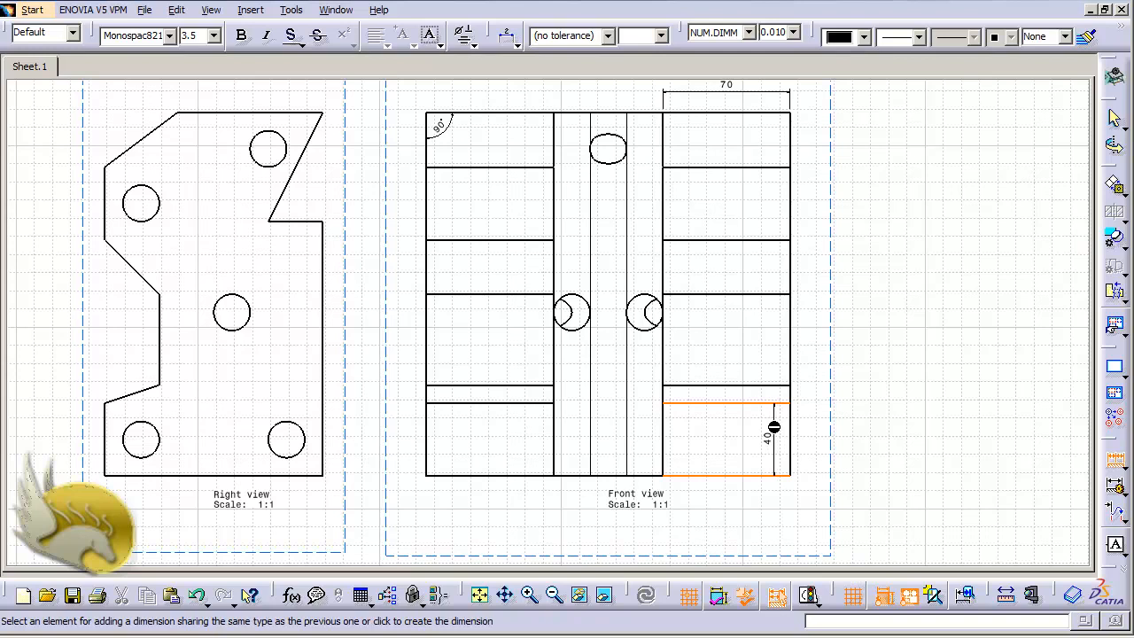
left_click(768, 386)
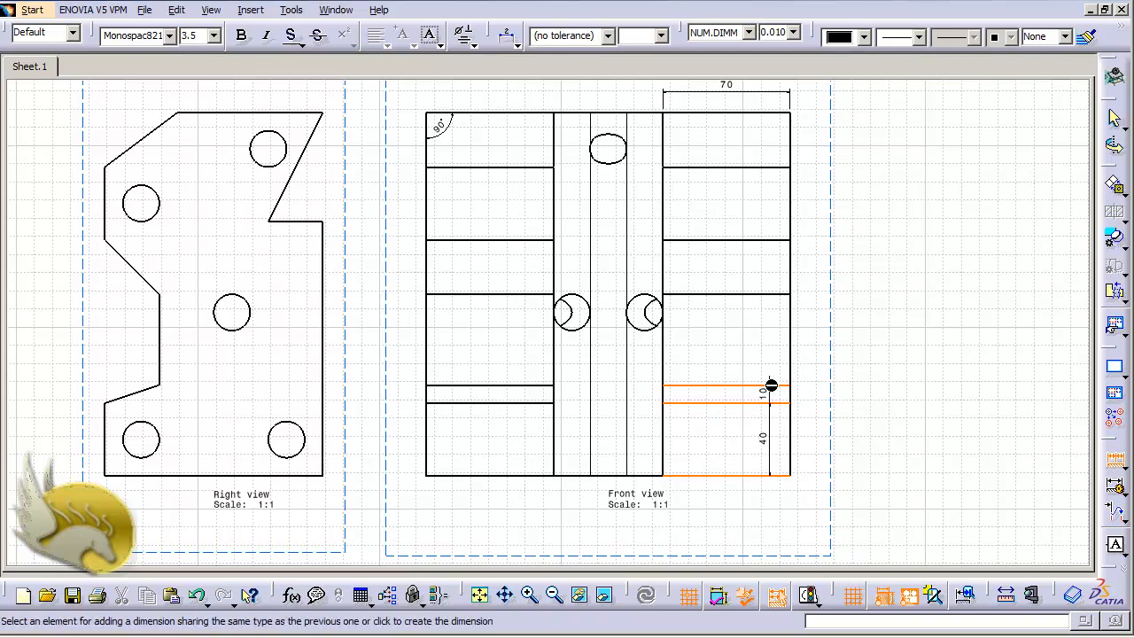
left_click(762, 294)
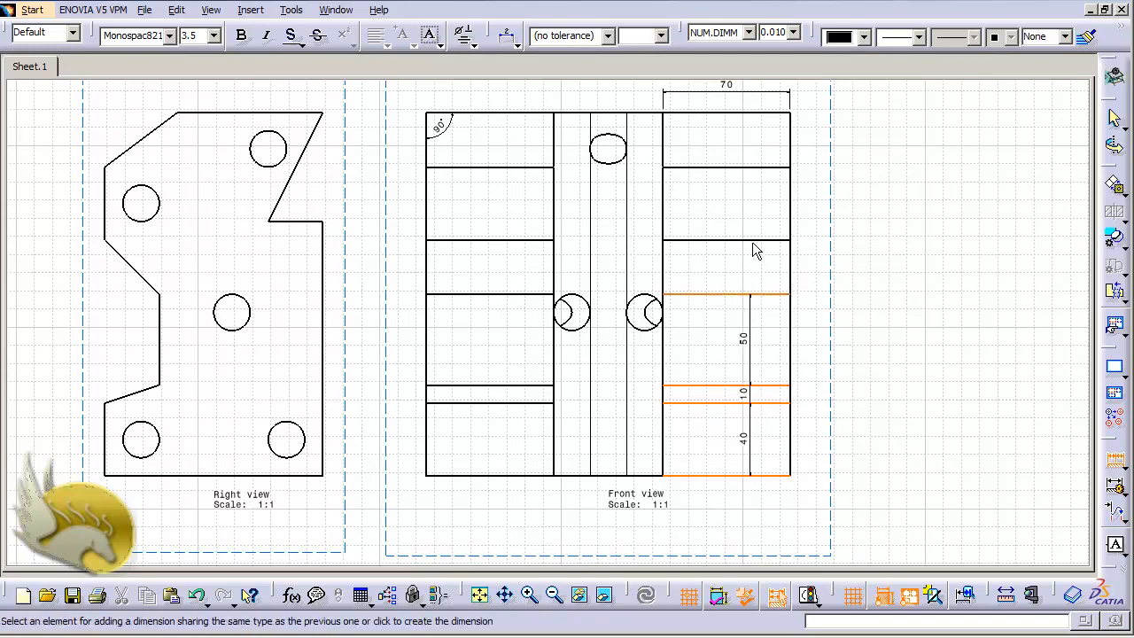
left_click(771, 240)
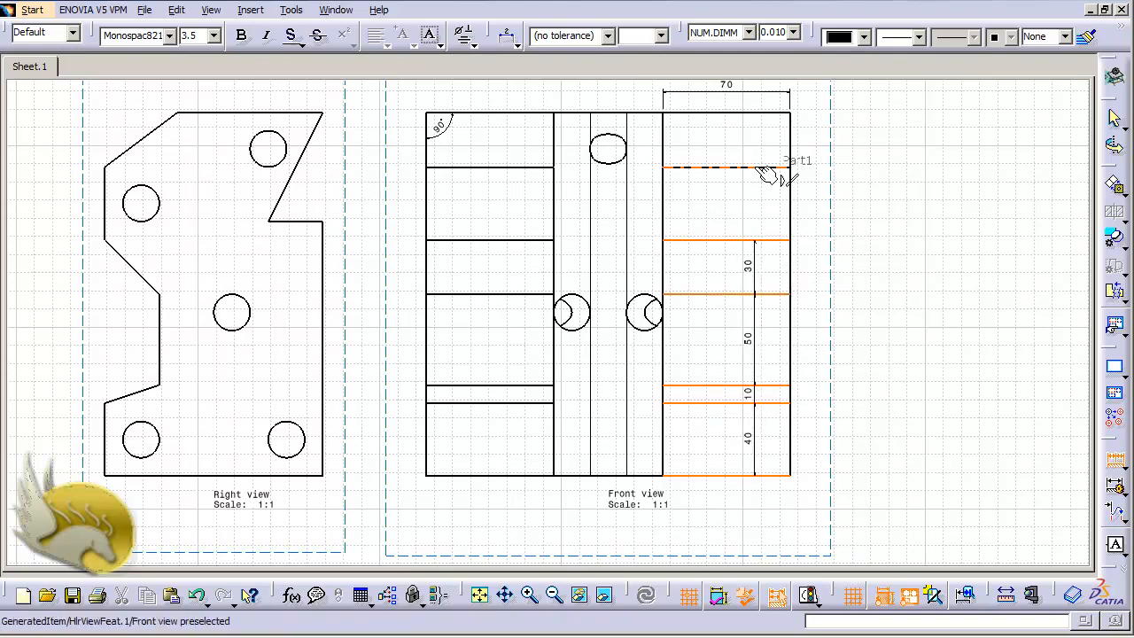
left_click(759, 167)
left_click(761, 115)
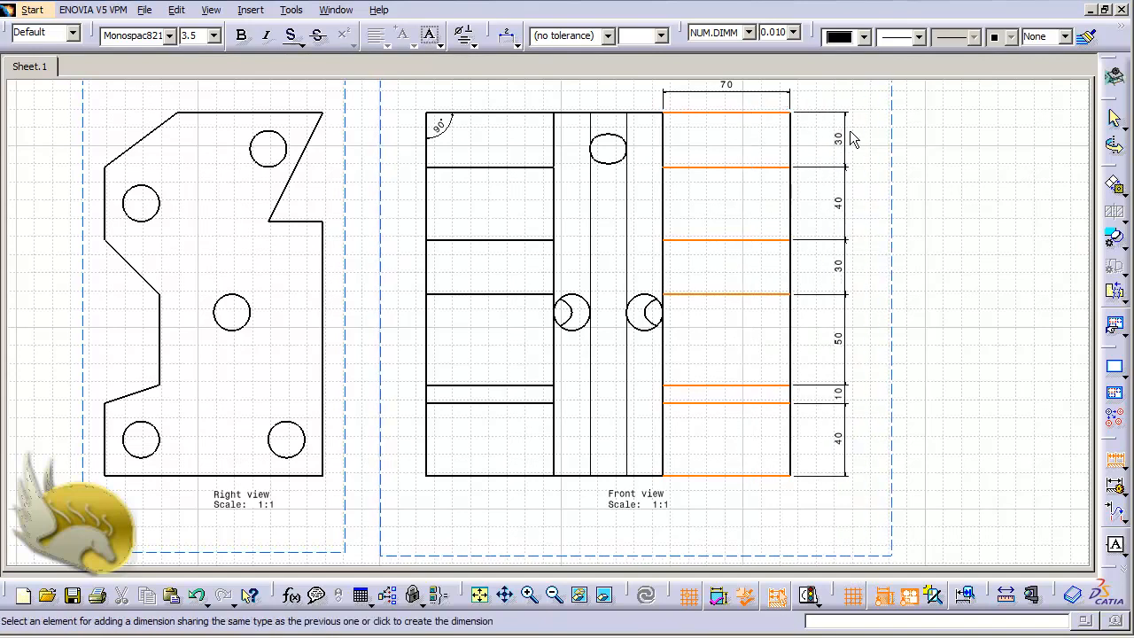
left_click(840, 134)
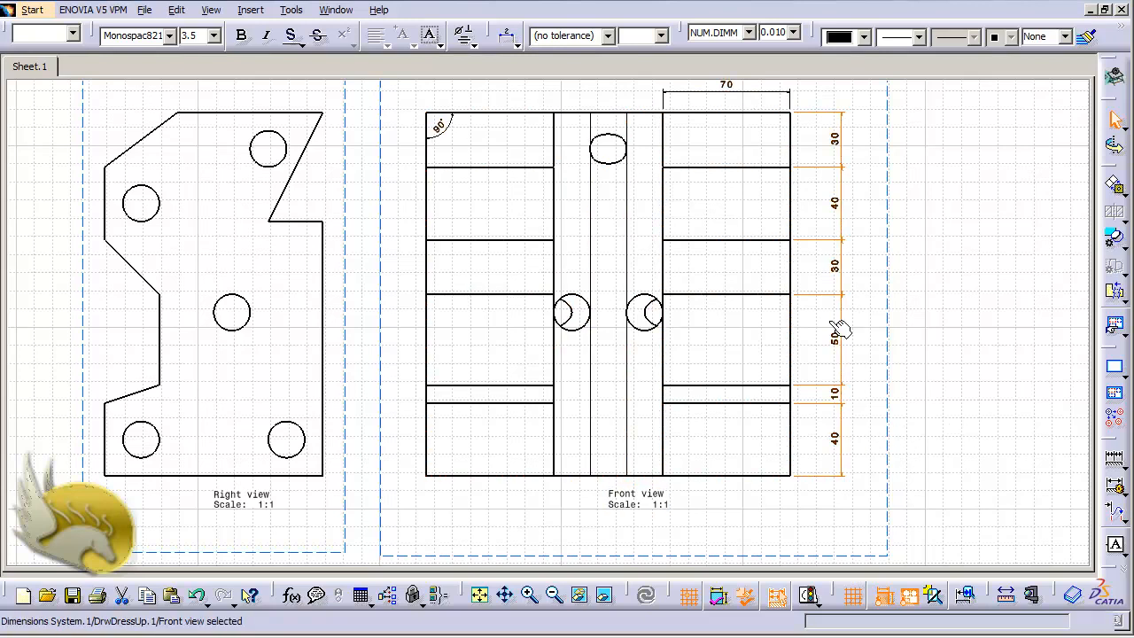
Step: Add cumulated dimensions from the front view's bottom edge to each left-section horizontal edge above it, placed outside the part's left side
left_click(250, 10)
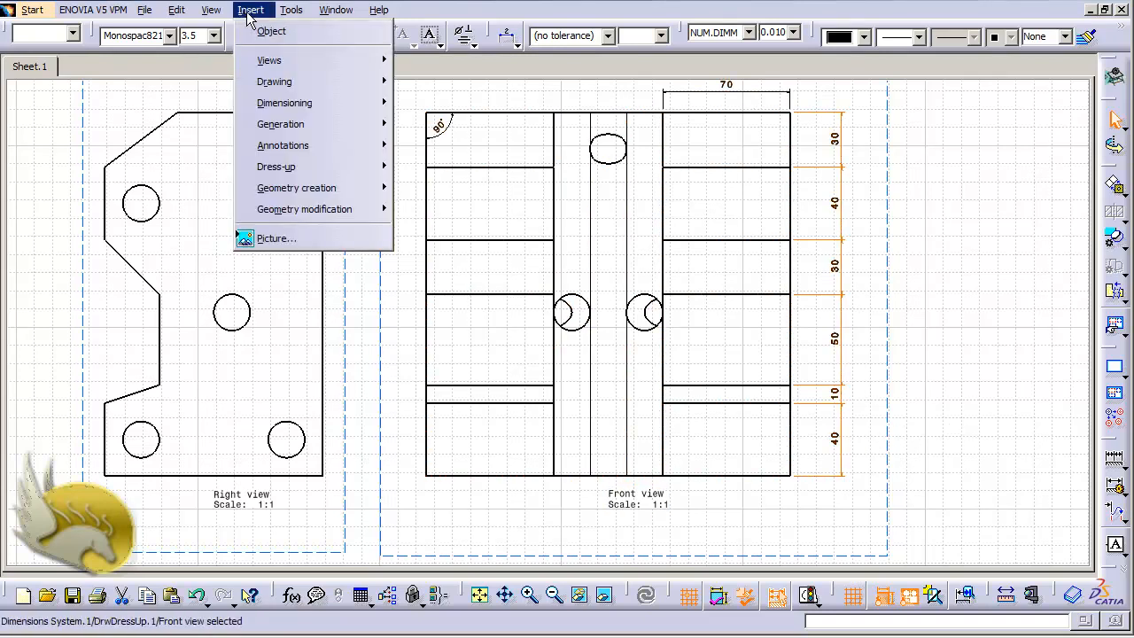
mouse_move(567, 102)
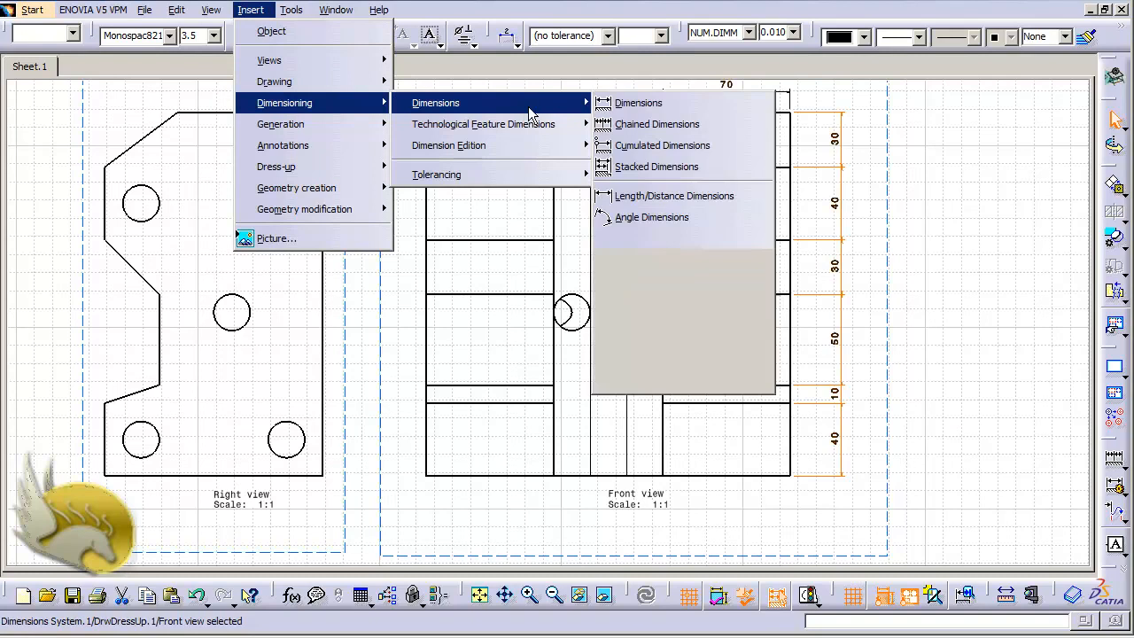
left_click(693, 155)
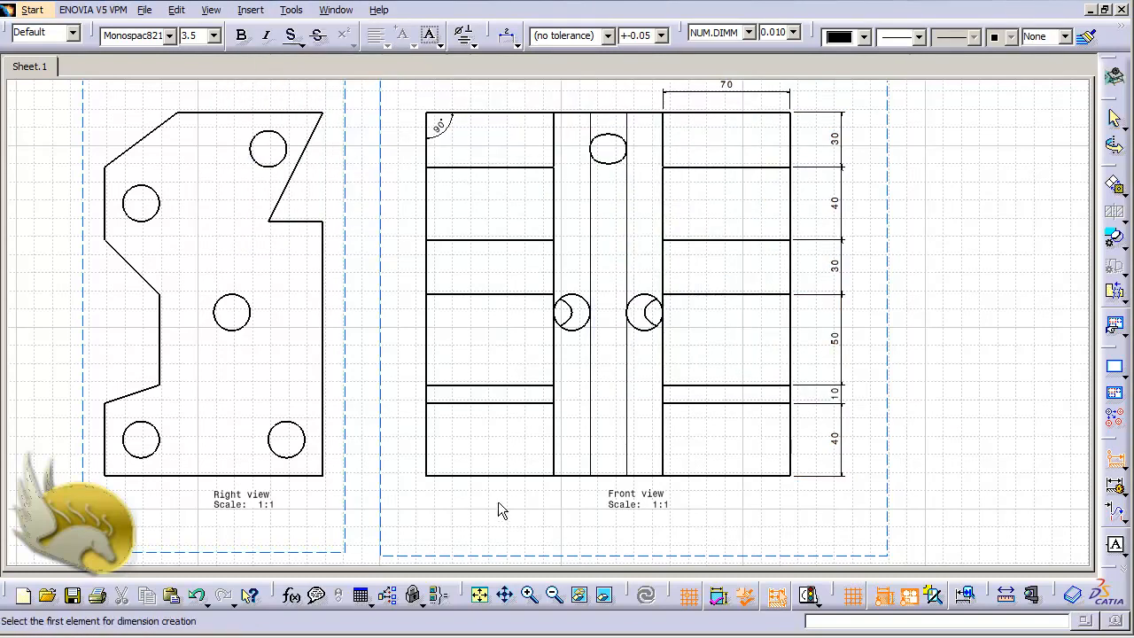
left_click(454, 485)
left_click(454, 403)
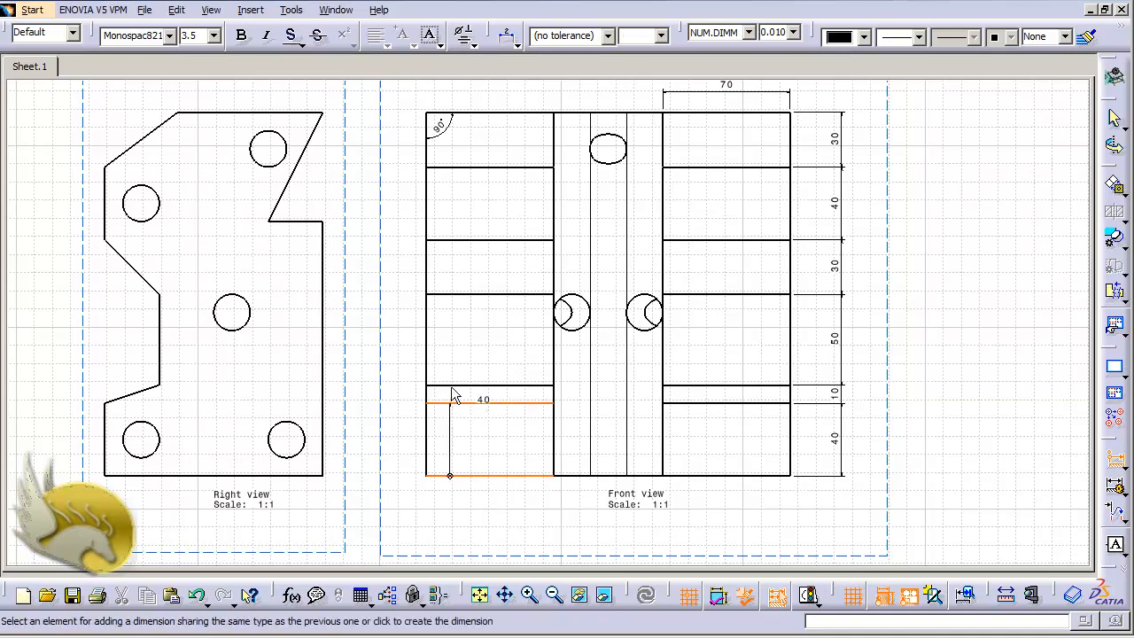
left_click(456, 386)
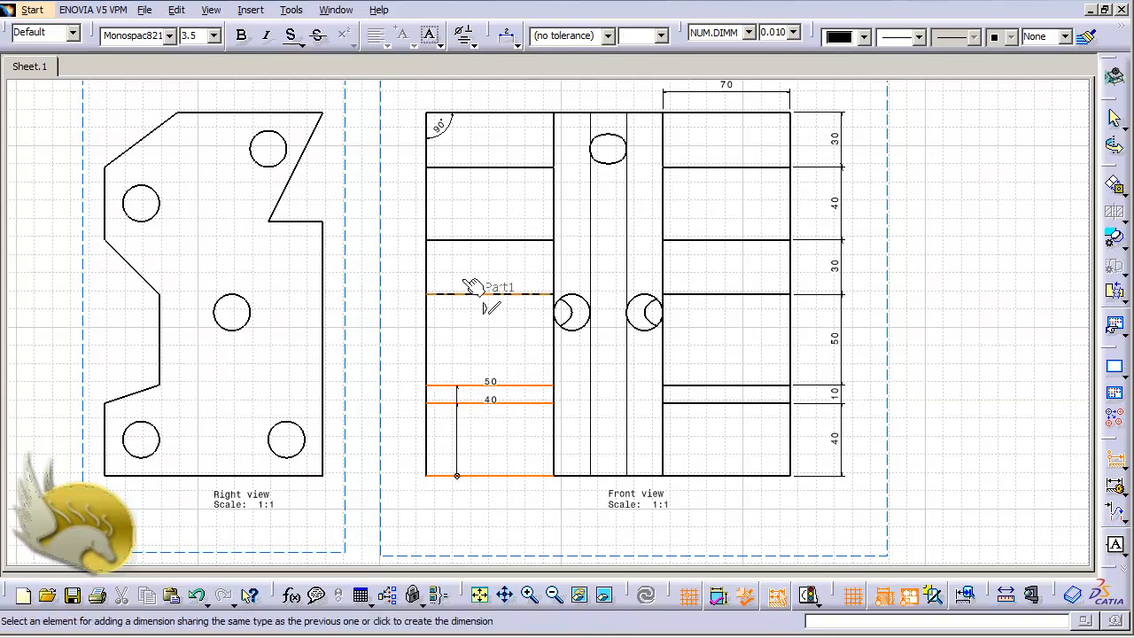
left_click(468, 294)
left_click(492, 244)
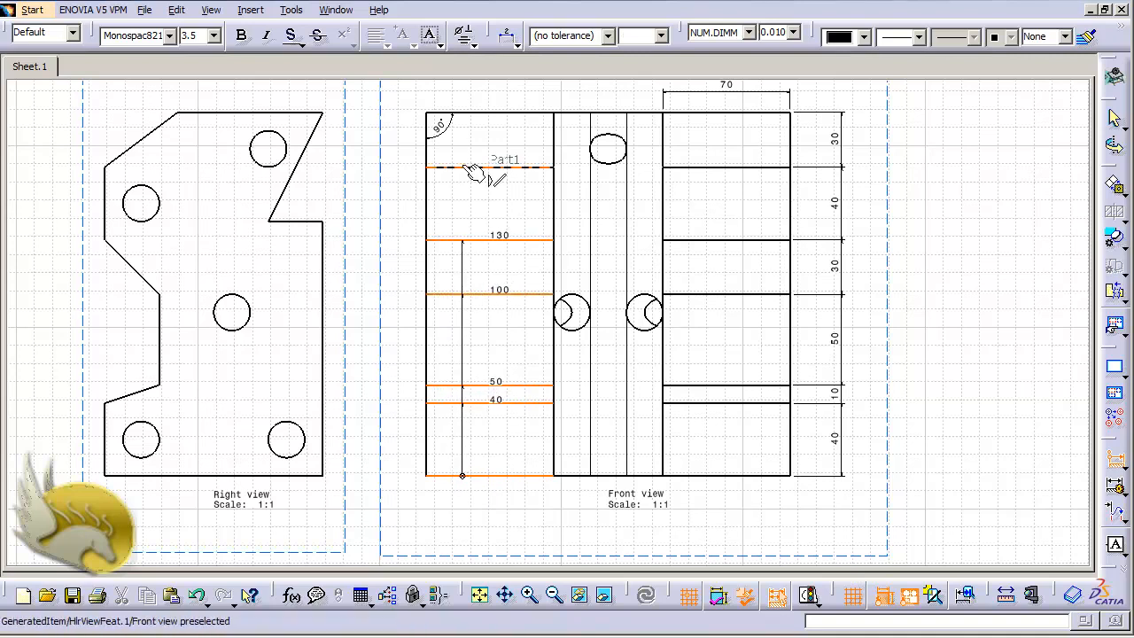
left_click(481, 170)
left_click(479, 113)
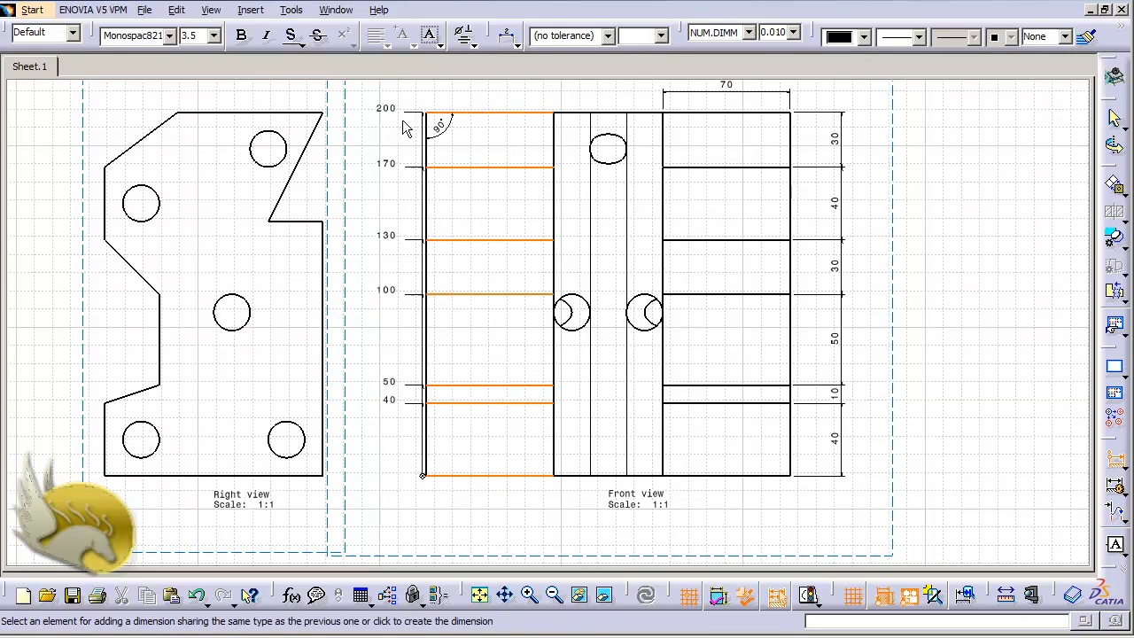
left_click(406, 121)
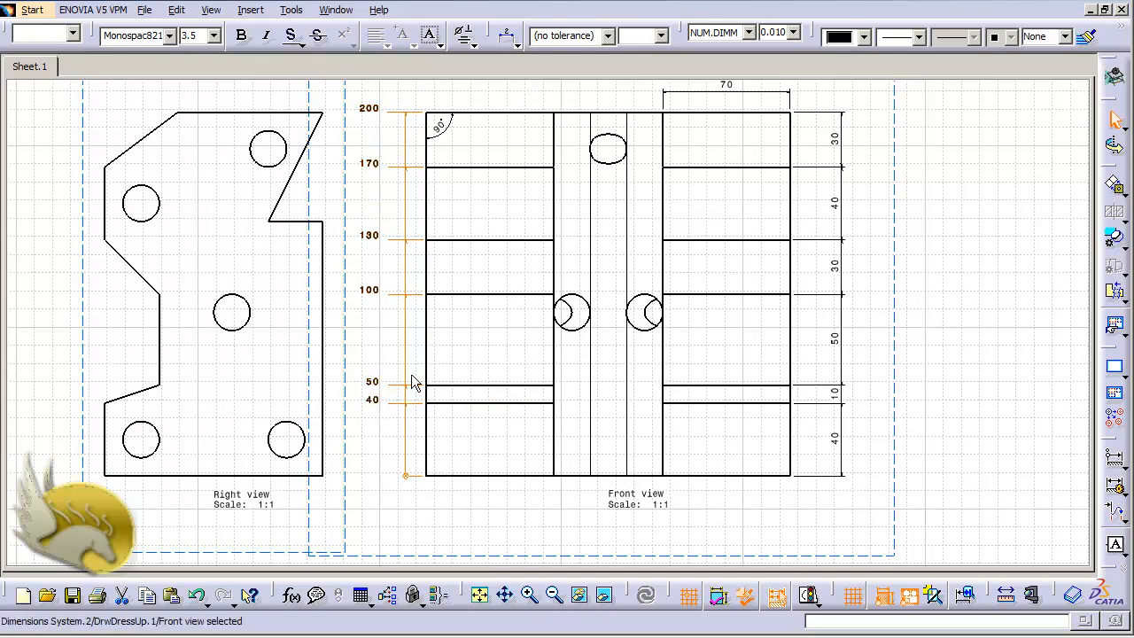
Step: Add stacked dimensions from the front view's left edge to each vertical edge on its right, placed below the part
left_click(251, 9)
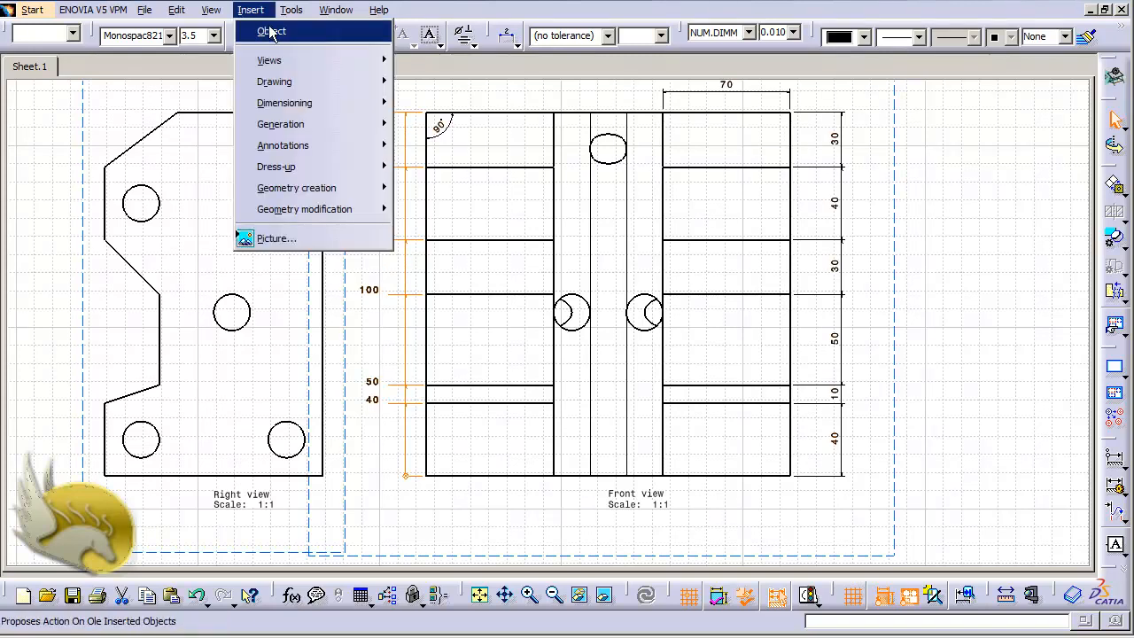
mouse_move(376, 103)
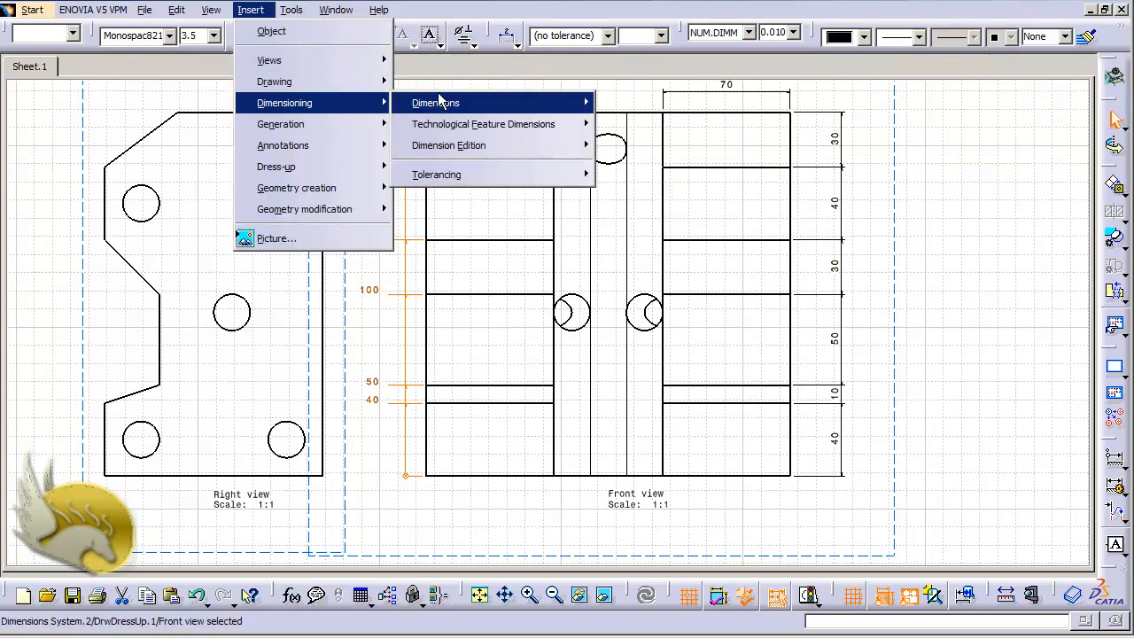
mouse_move(558, 104)
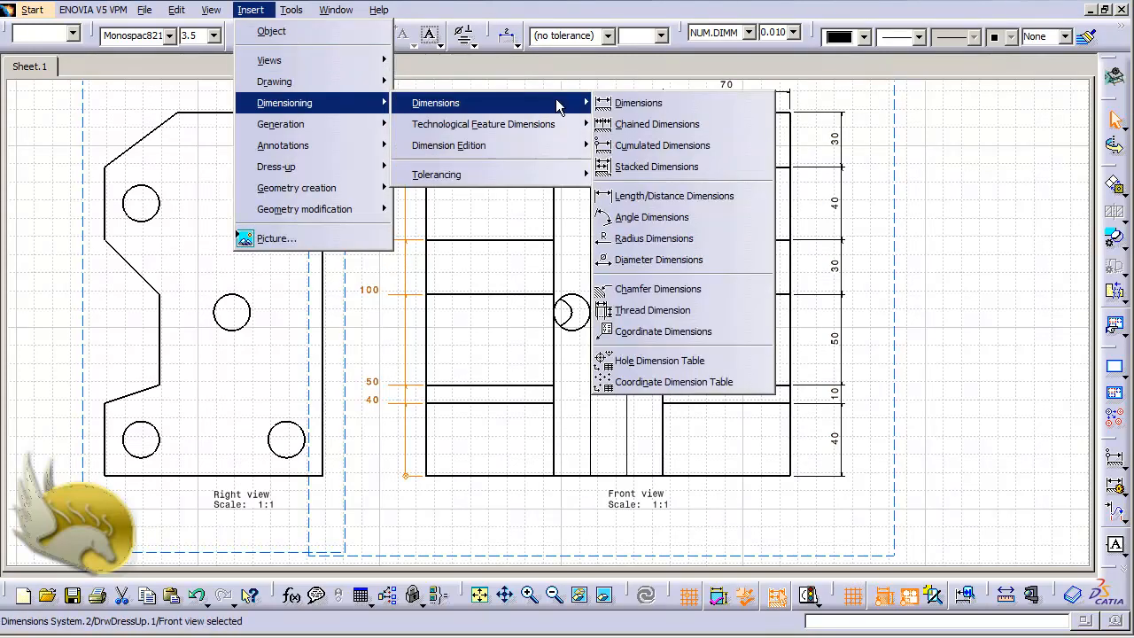
left_click(669, 168)
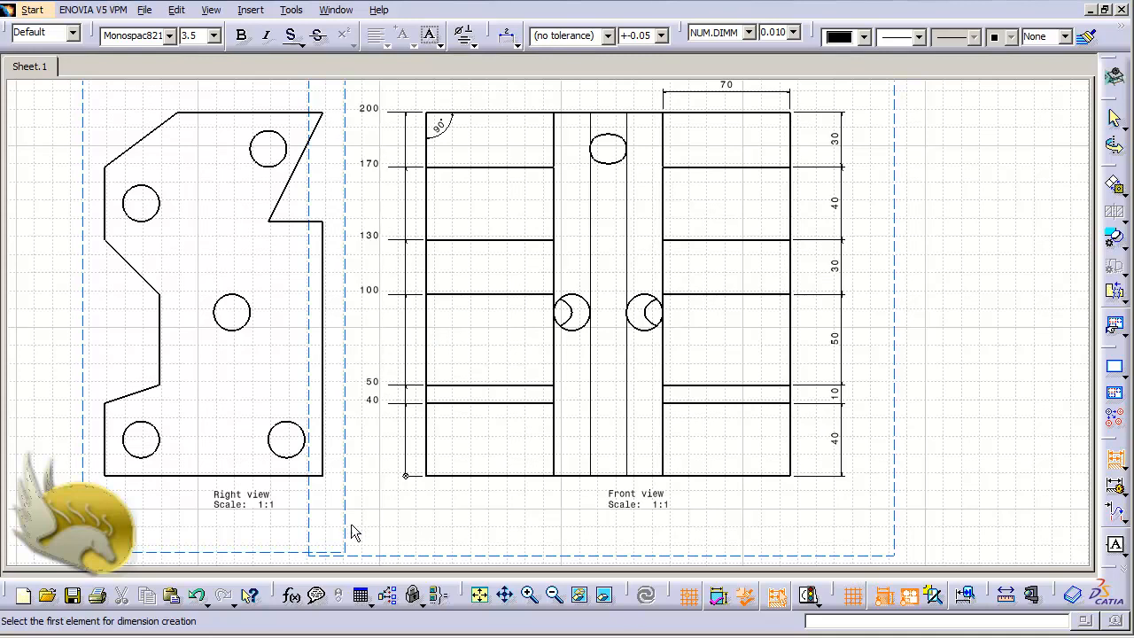
left_click(426, 455)
left_click(557, 450)
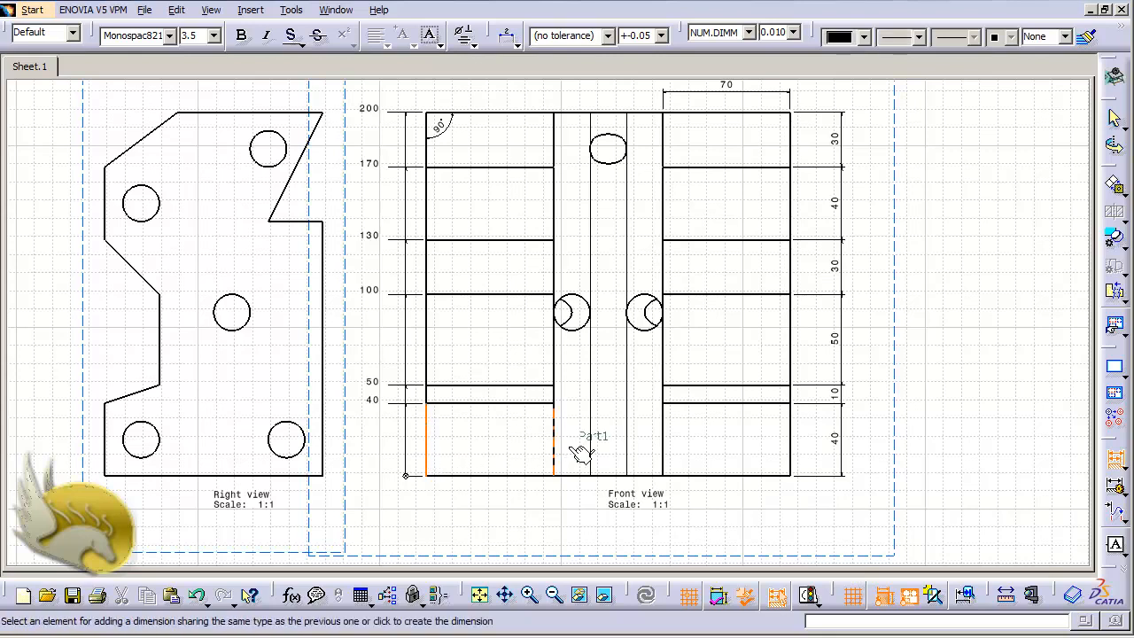
left_click(591, 448)
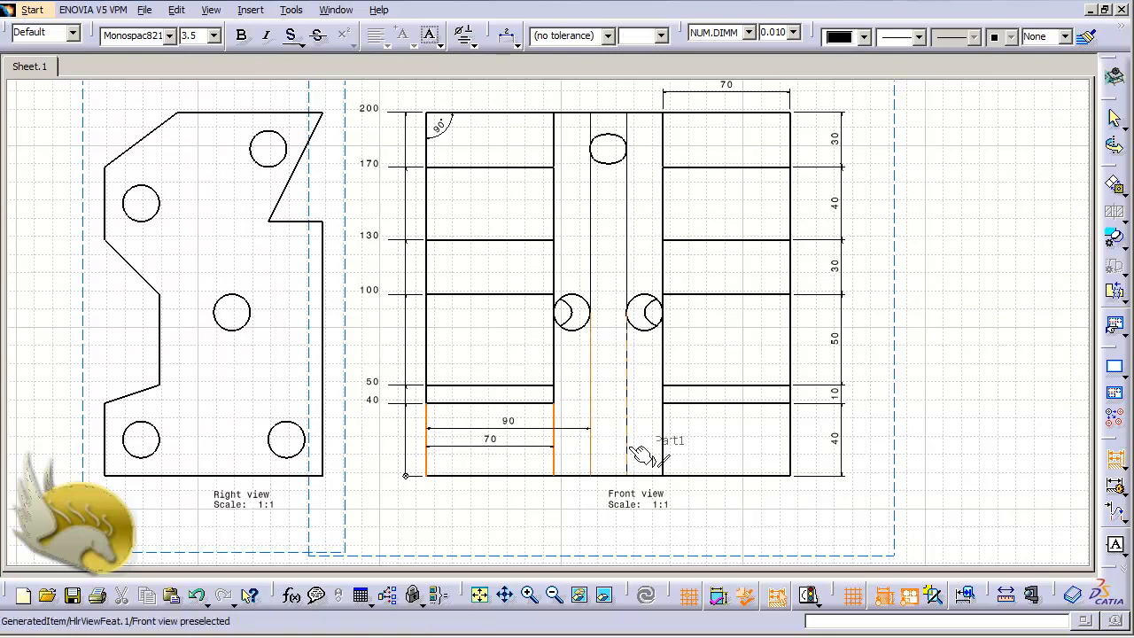
left_click(628, 454)
left_click(667, 454)
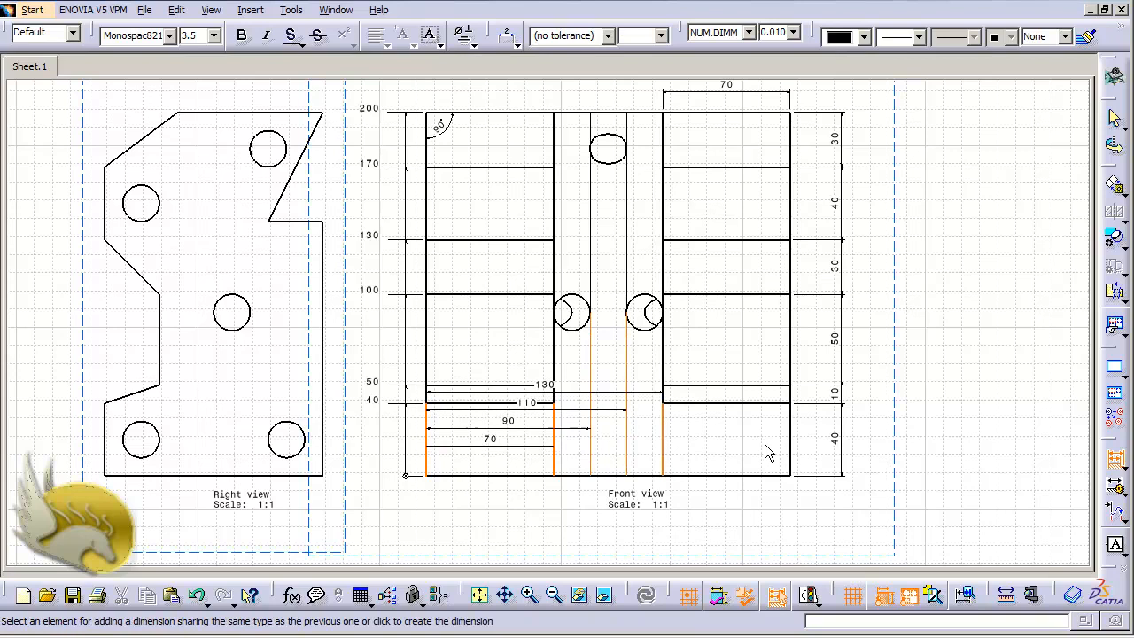
left_click(792, 452)
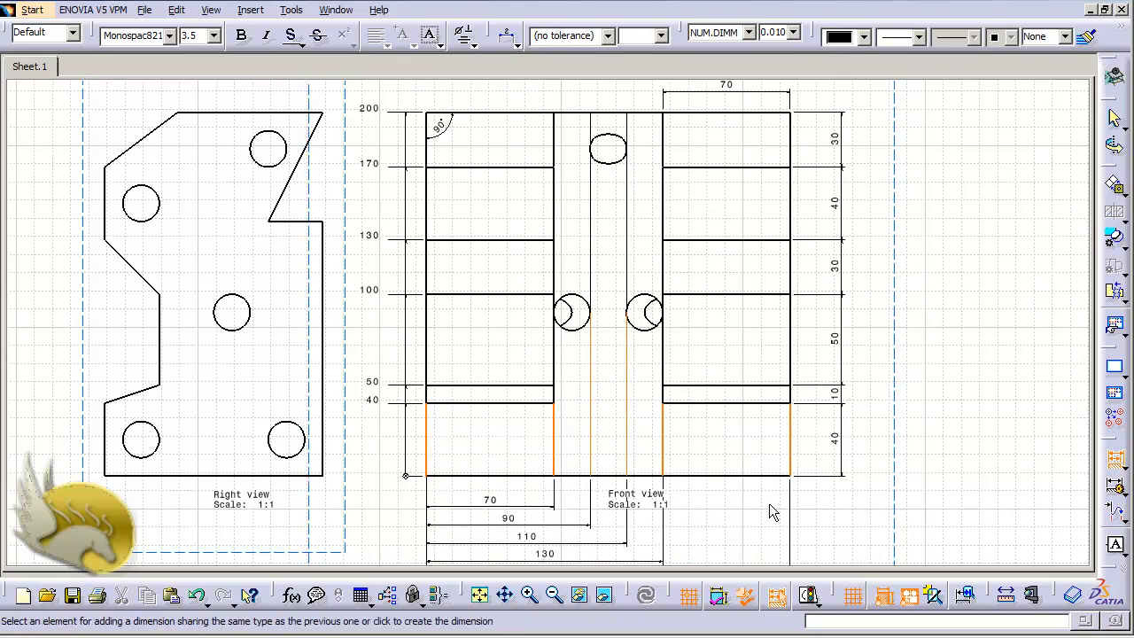
left_click(768, 503)
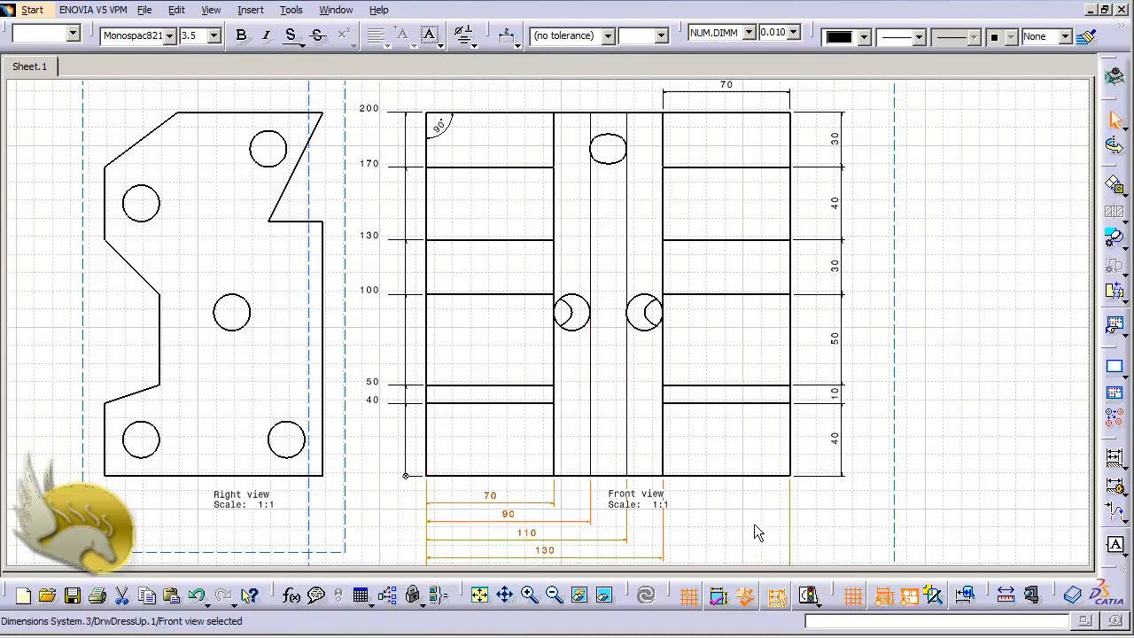
scroll(748, 520, "down", 1)
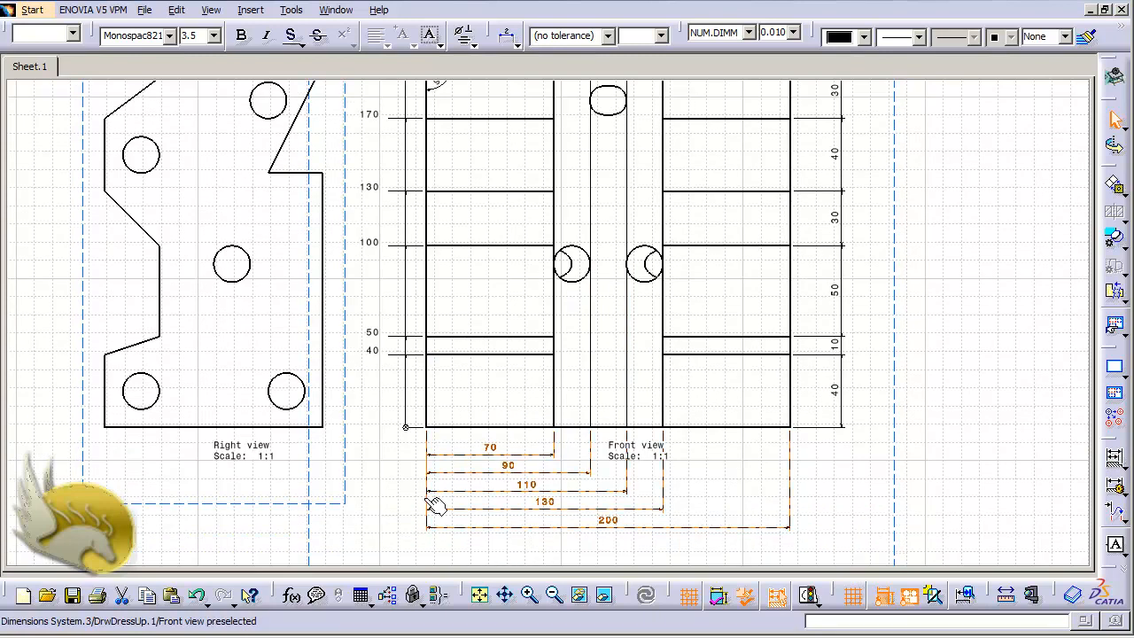
left_click(410, 399)
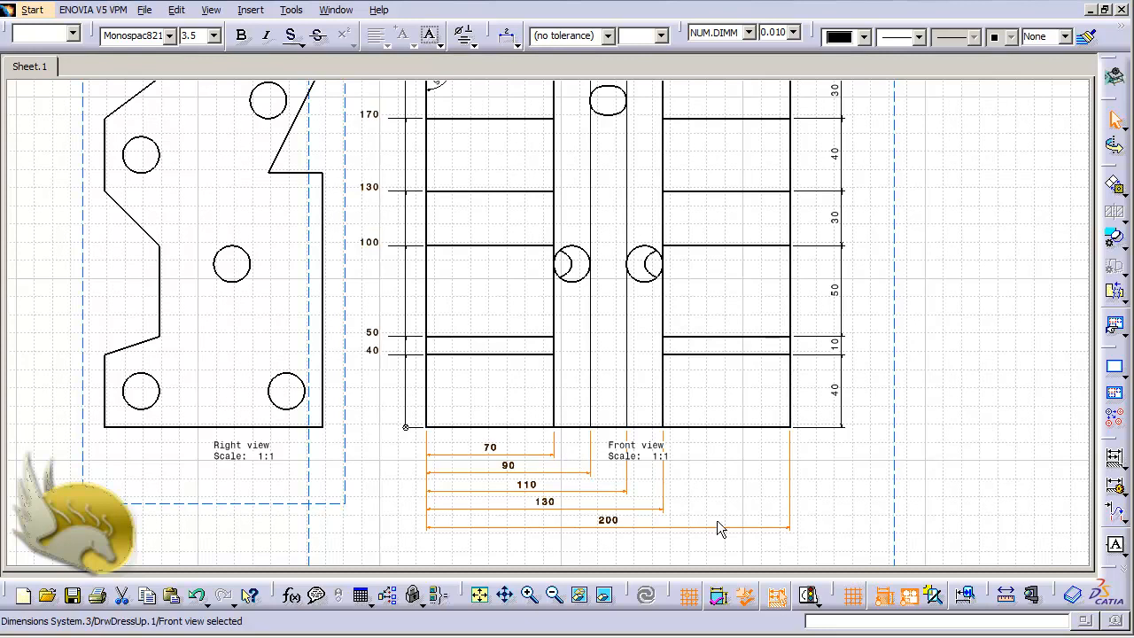
left_click(854, 537)
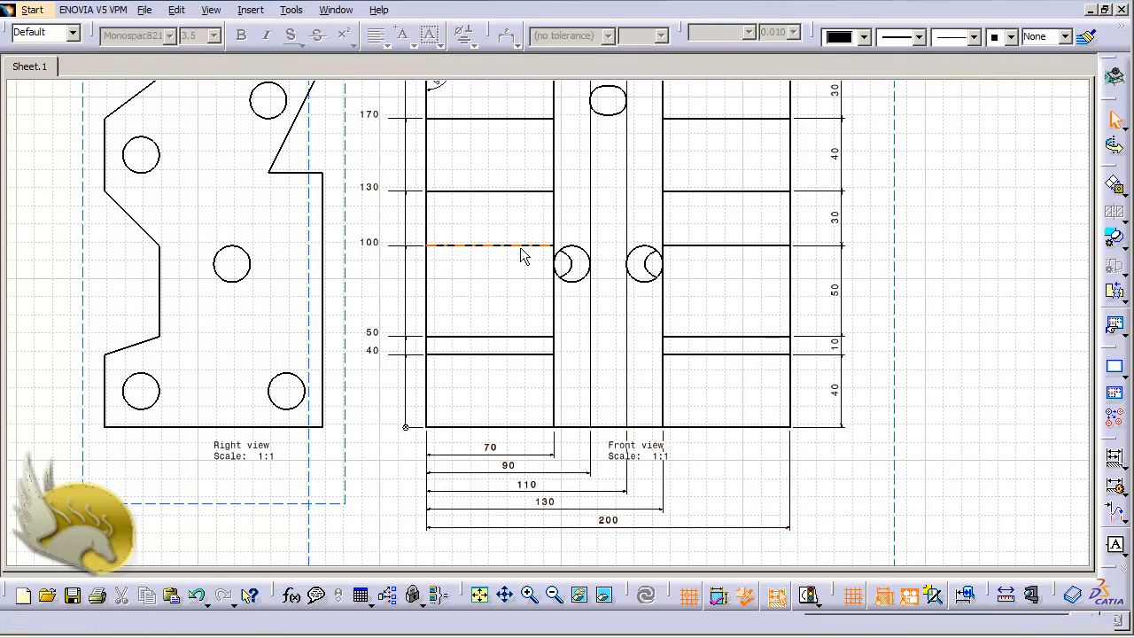
Step: Add an angle dimension in the right view between the left recess's vertical edge and the sloped edge above it, placed inside the recess
left_click(250, 10)
mouse_move(292, 103)
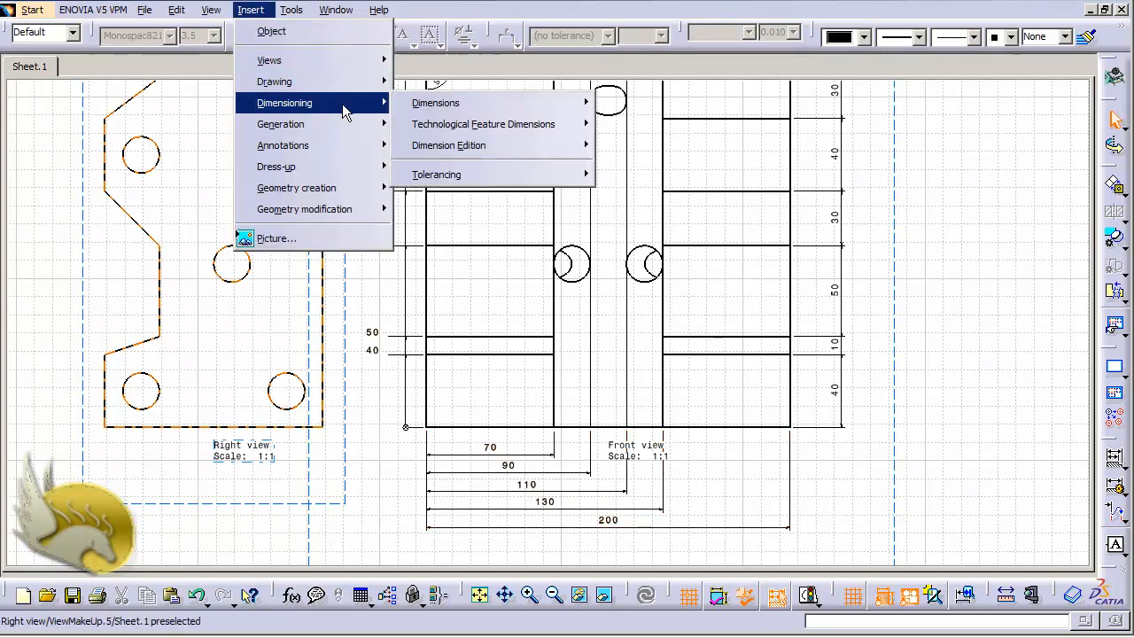
mouse_move(485, 110)
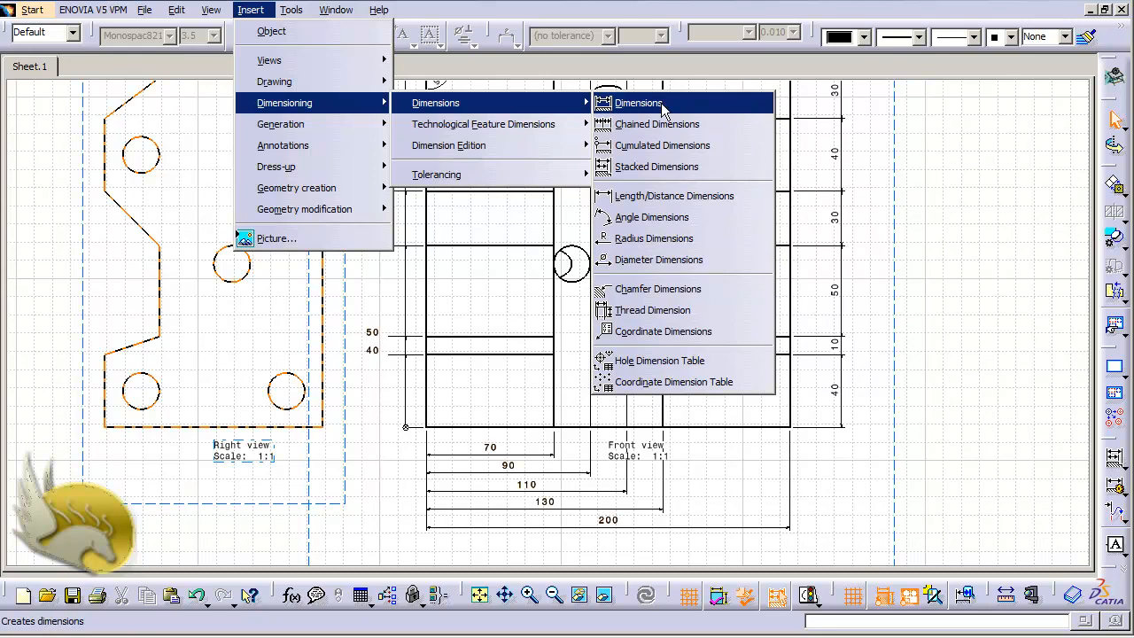
left_click(644, 220)
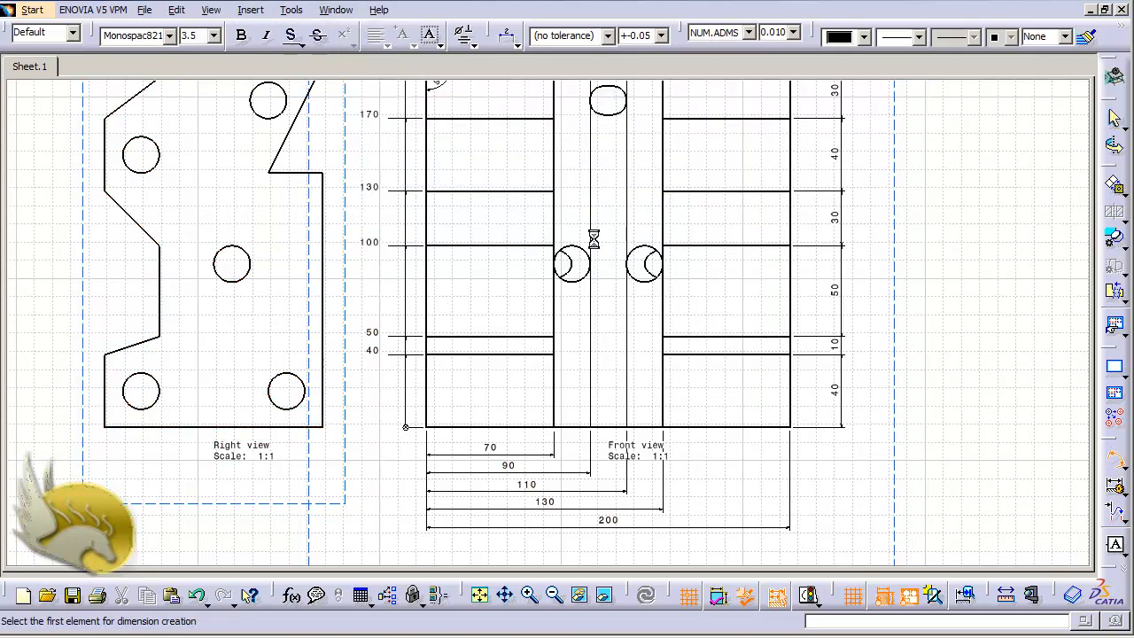
left_click(159, 262)
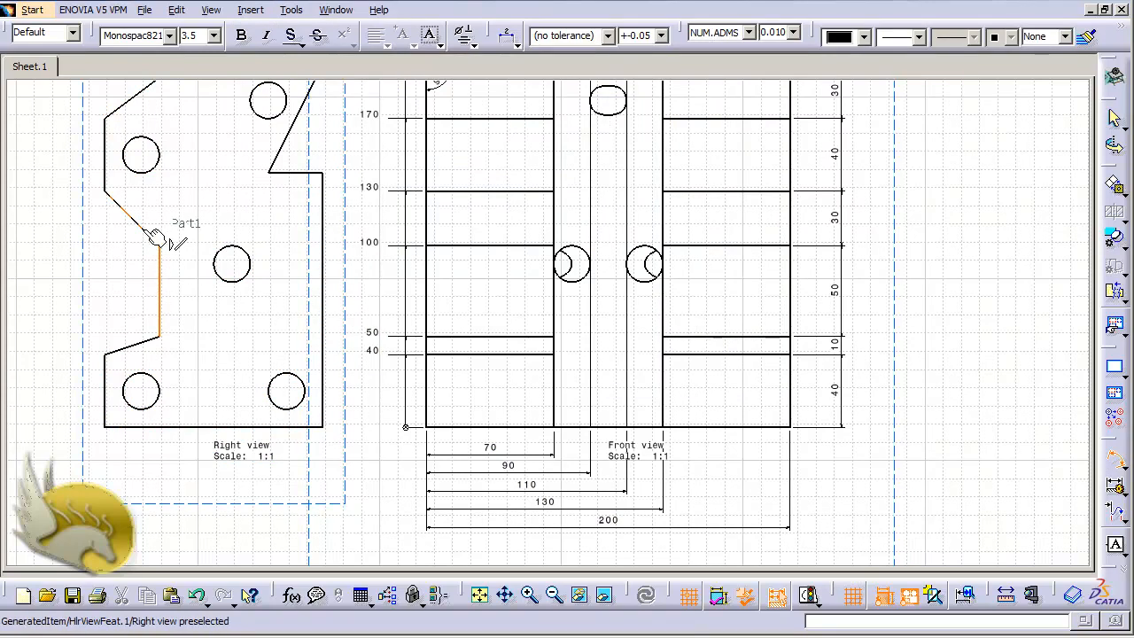
left_click(153, 237)
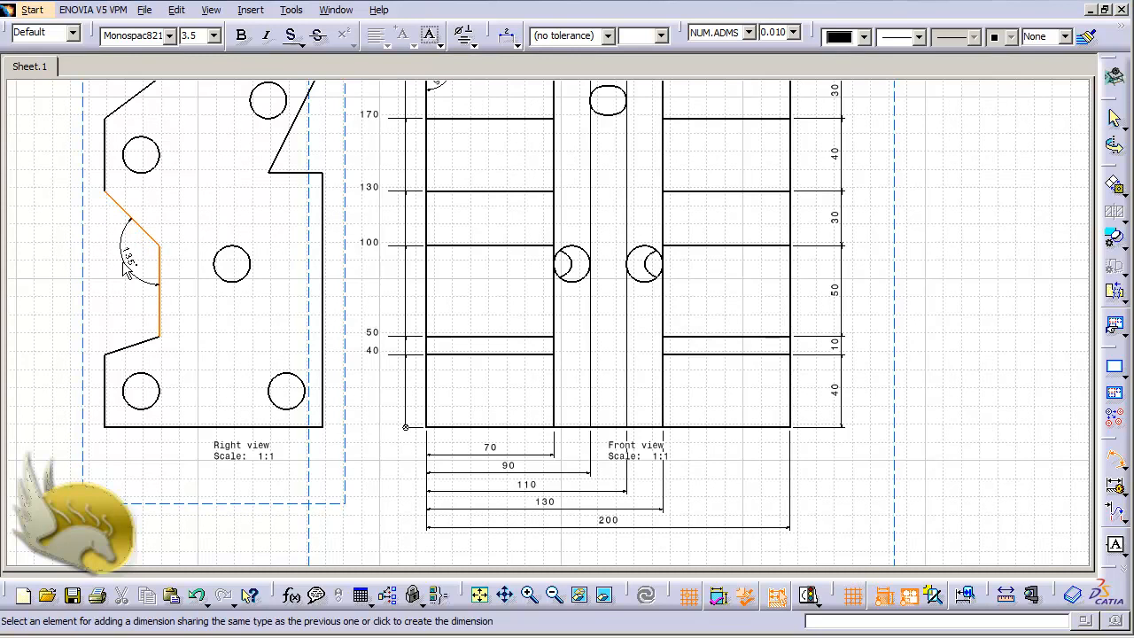
left_click(126, 271)
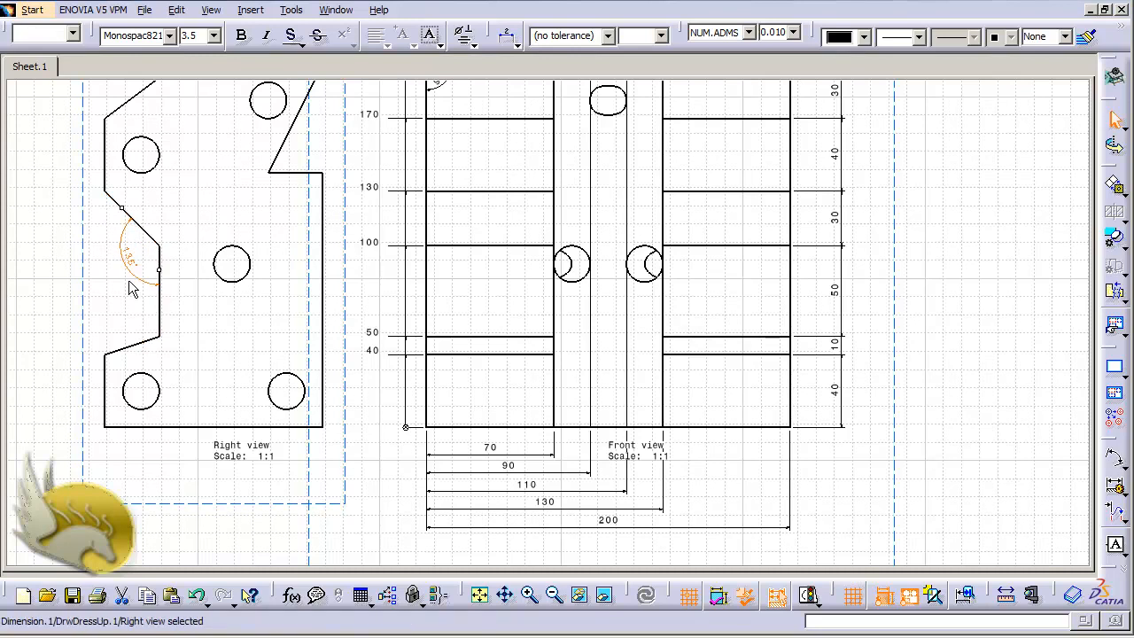
Step: Add a radius dimension to the right view's lower-right hole, placing it outside the circle at its upper left
left_click(252, 11)
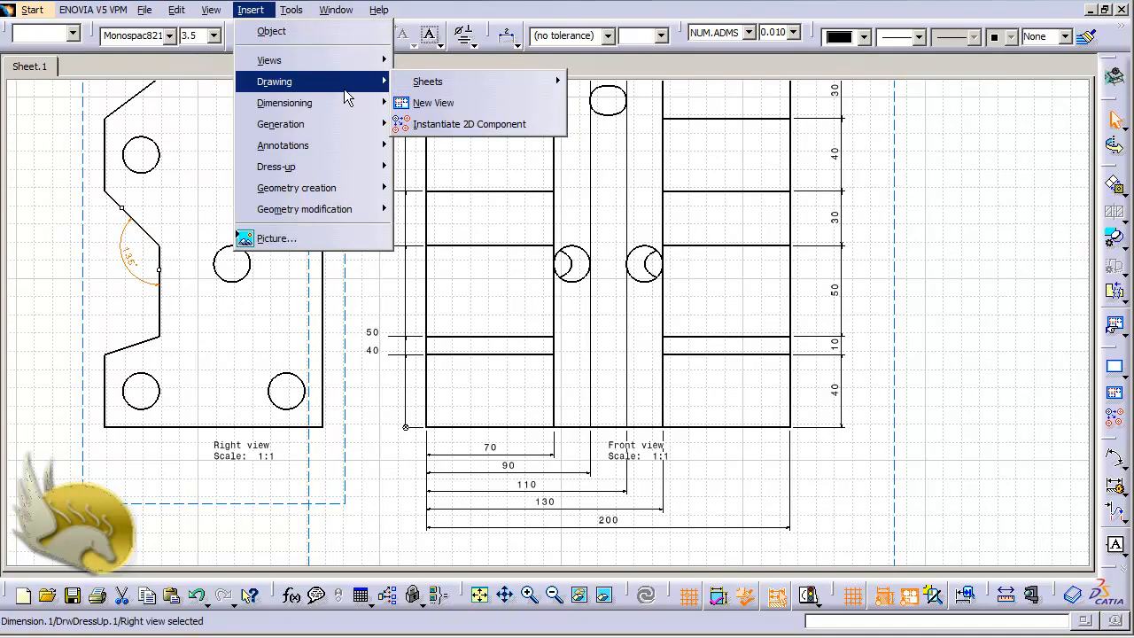
mouse_move(351, 124)
mouse_move(507, 110)
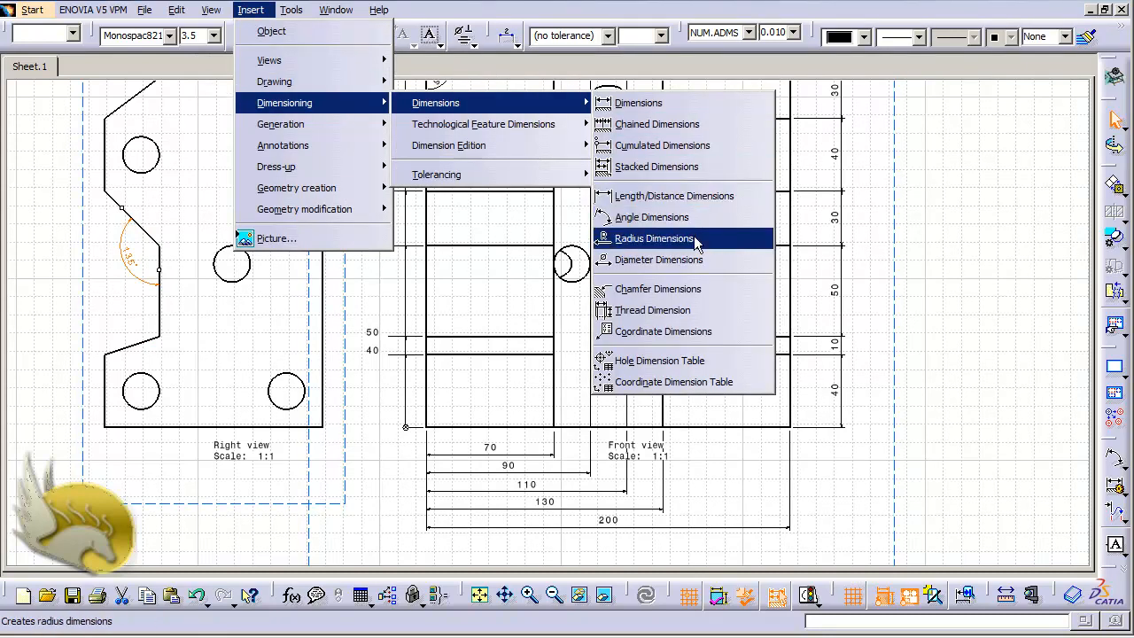
left_click(678, 239)
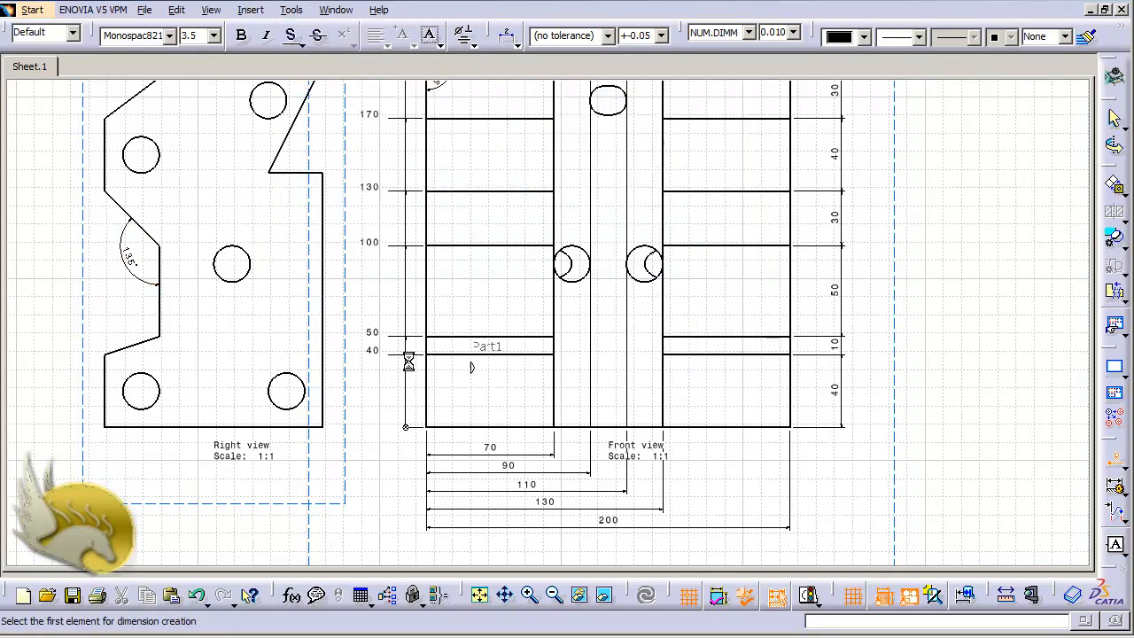
left_click(285, 387)
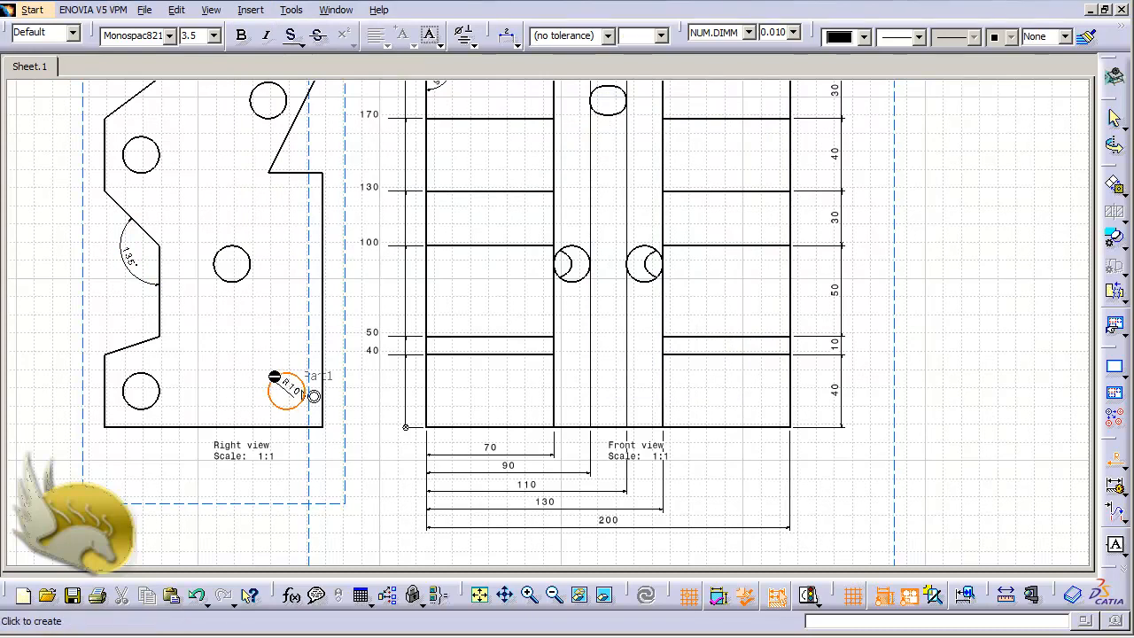
left_click(263, 370)
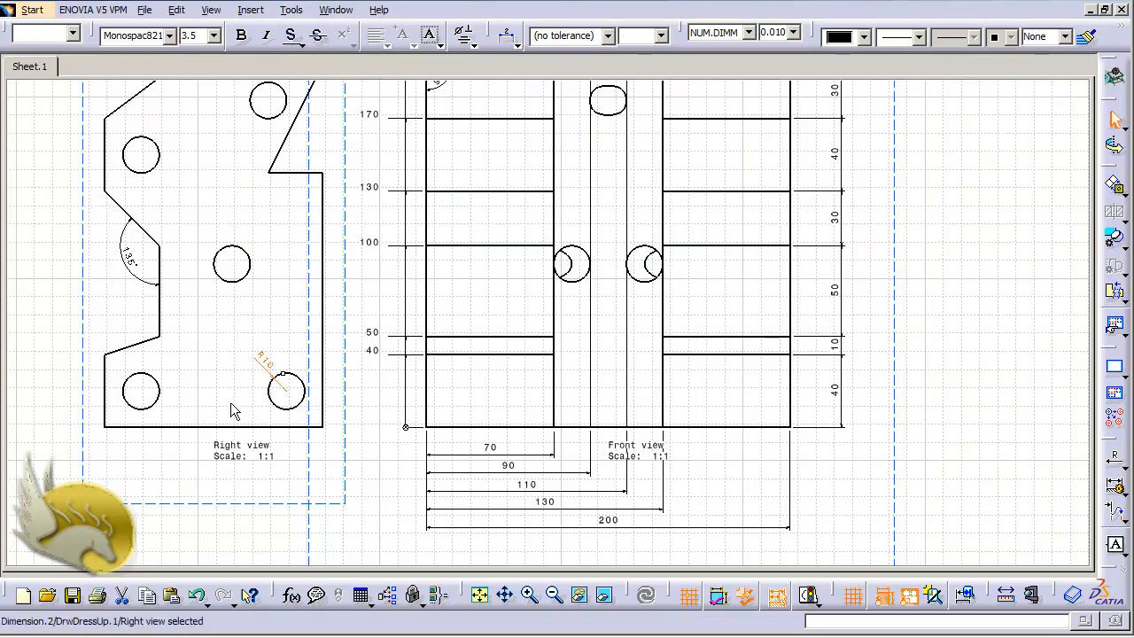
Step: Add a length-by-length chamfer dimension to the right view's upper-left sloped edge, placing it inside the part
left_click(250, 9)
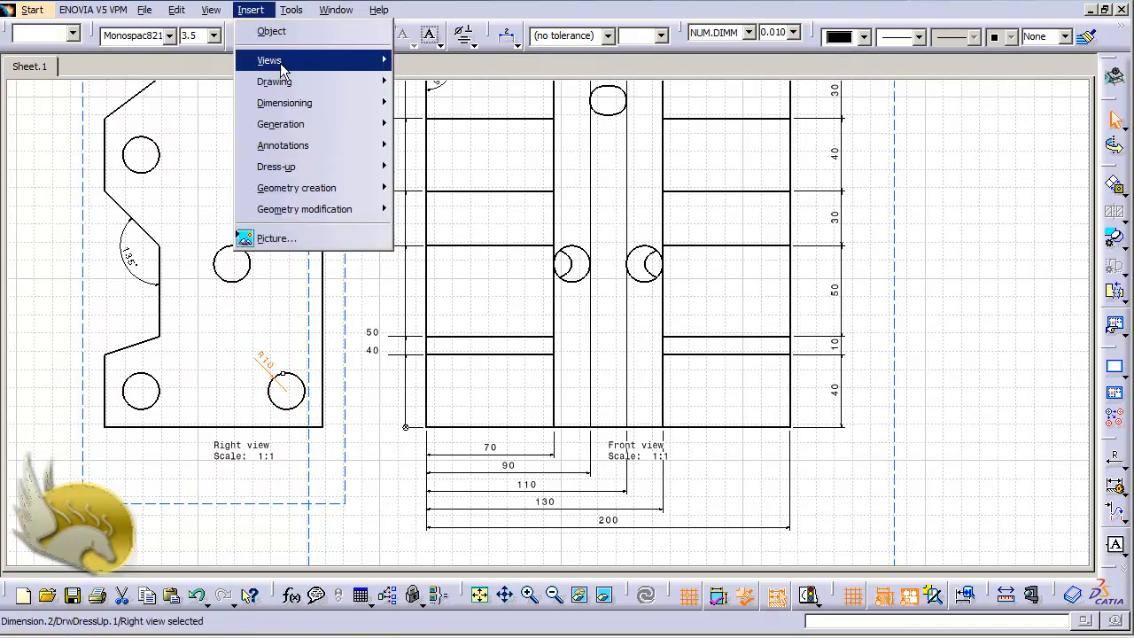
mouse_move(381, 107)
mouse_move(453, 109)
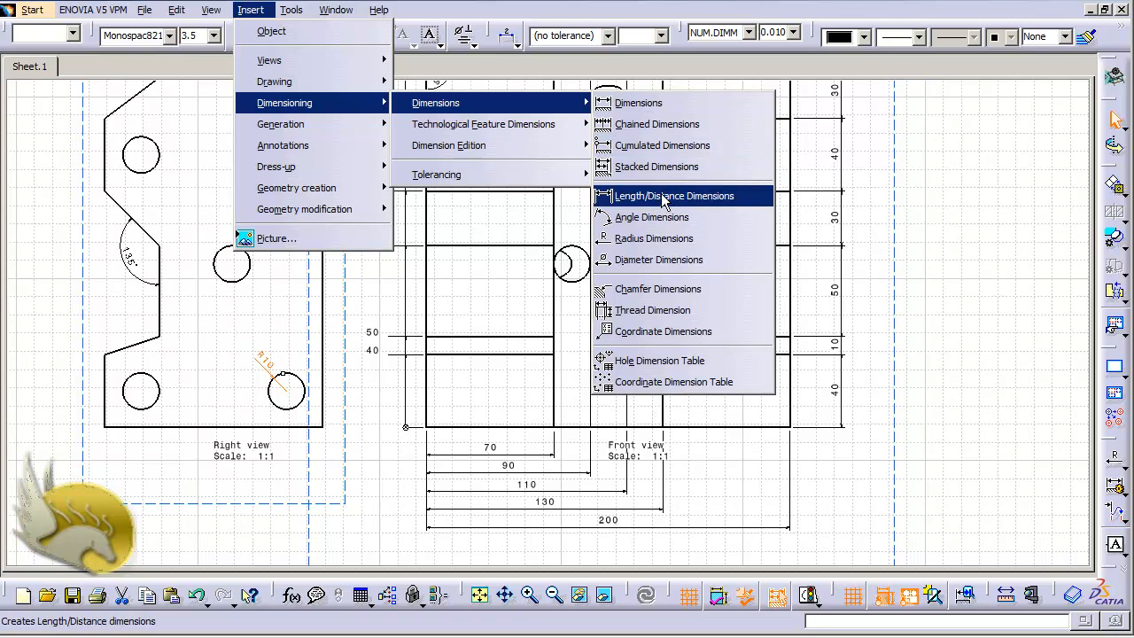
left_click(685, 290)
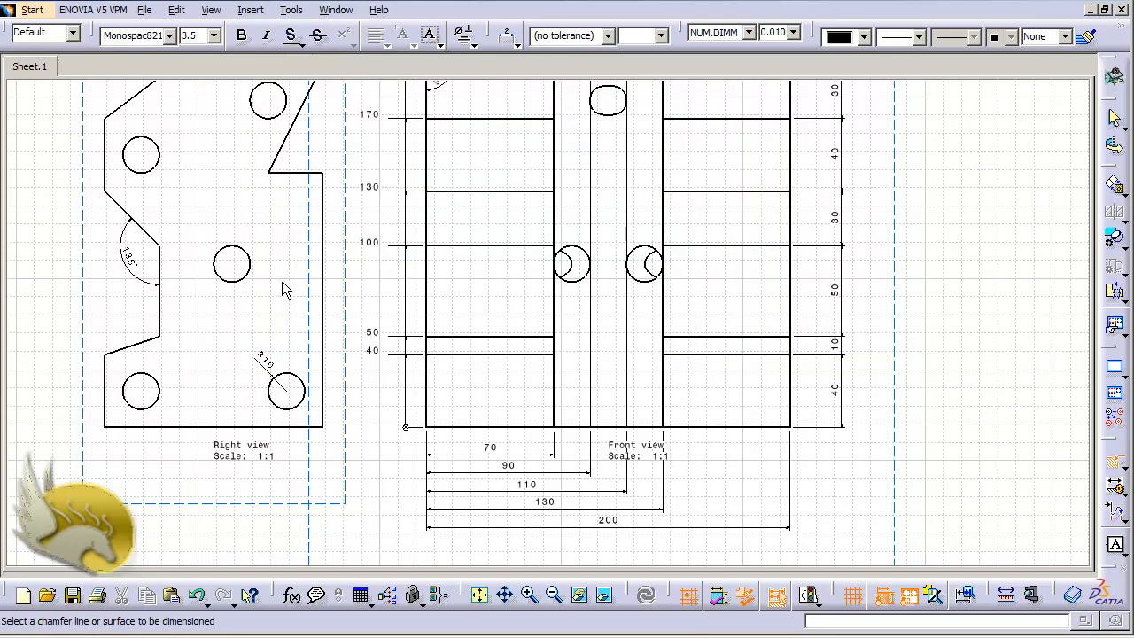
scroll(575, 295, "up", 1)
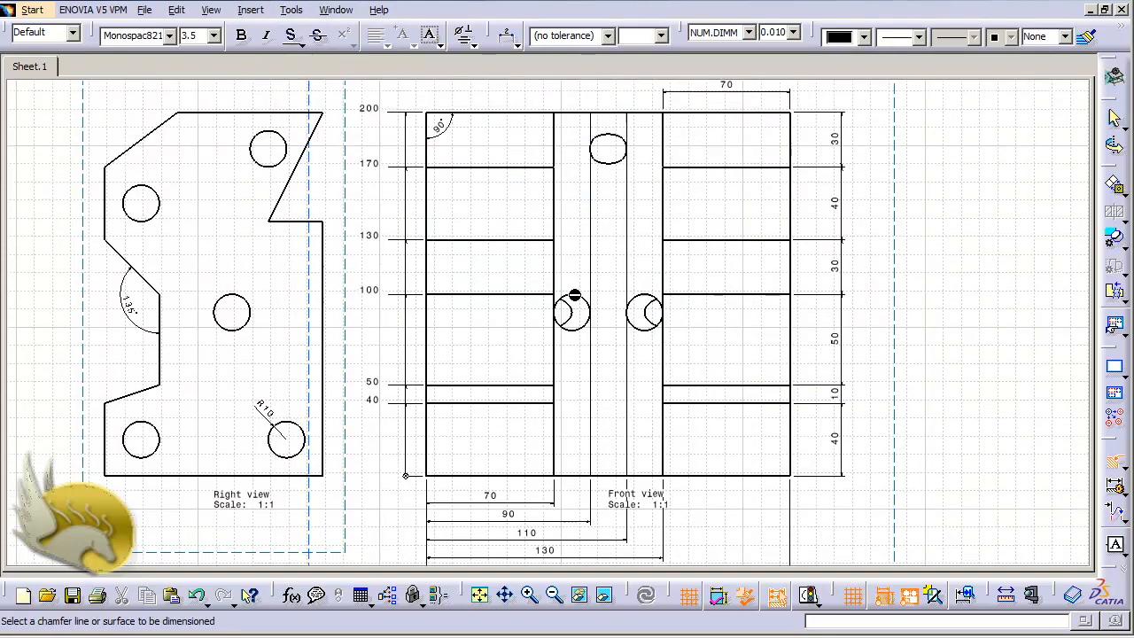
left_click(157, 142)
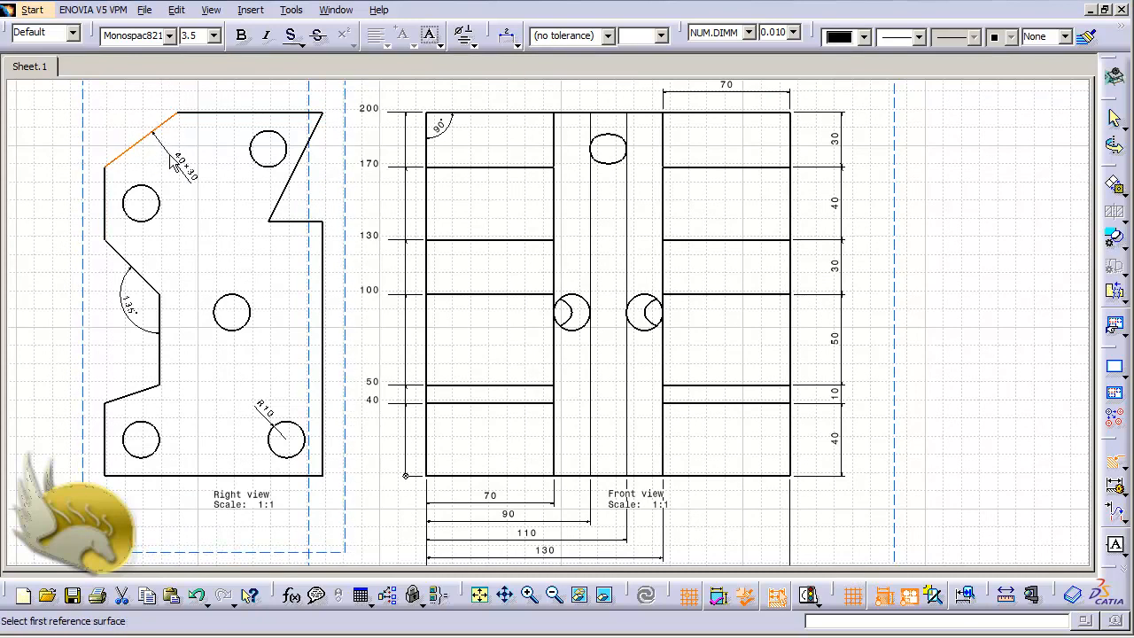
left_click(171, 167)
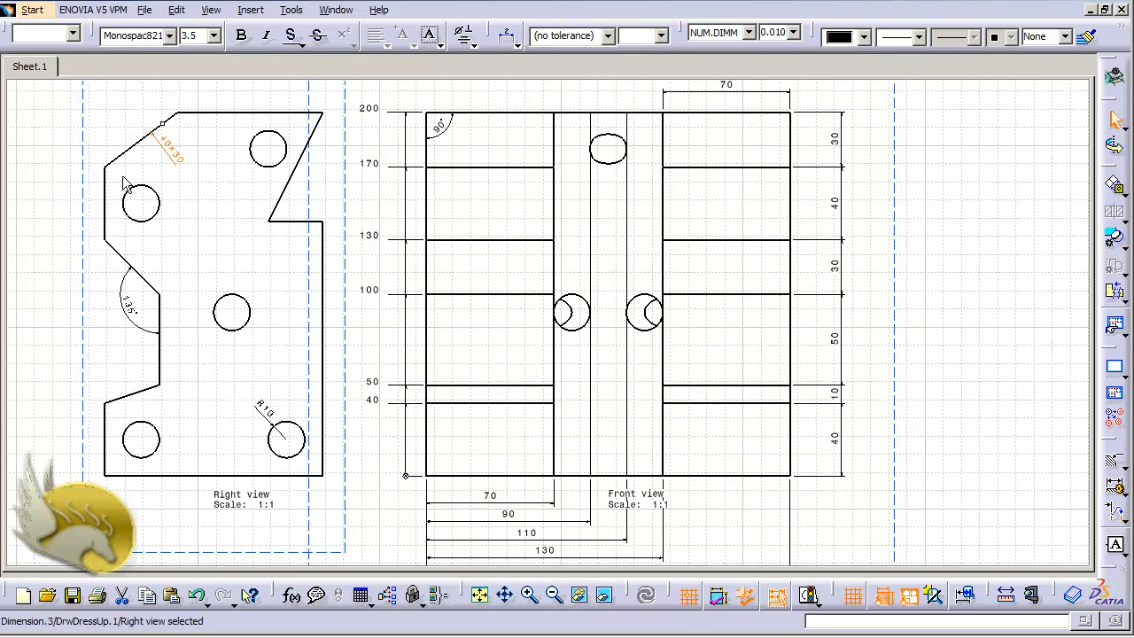
left_click(198, 167)
left_click(193, 172)
left_click(249, 10)
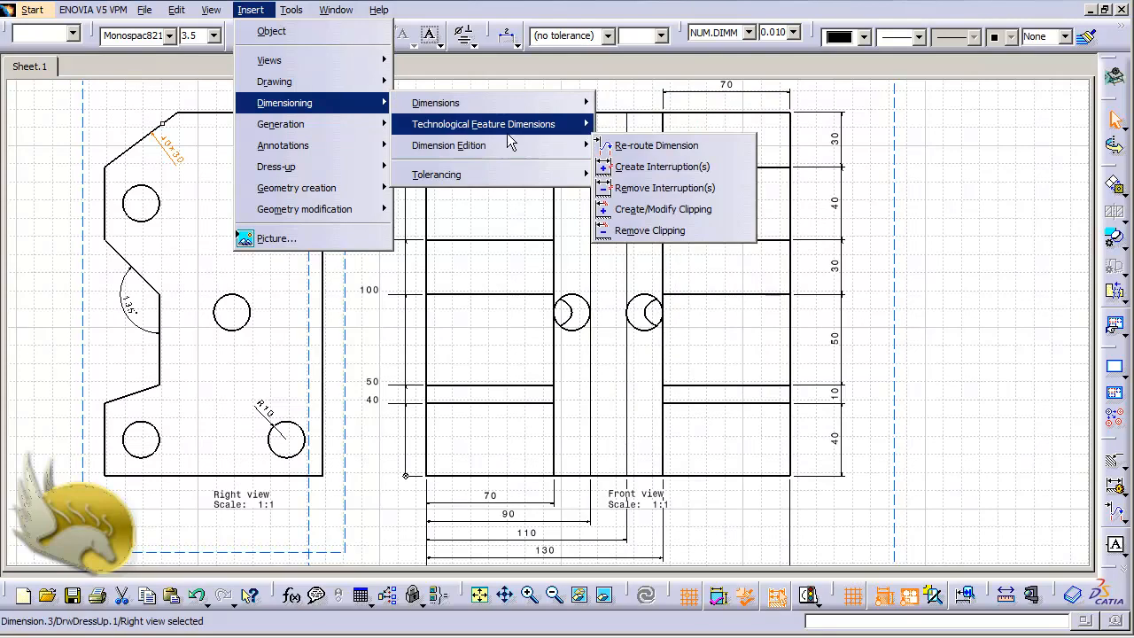
mouse_move(512, 140)
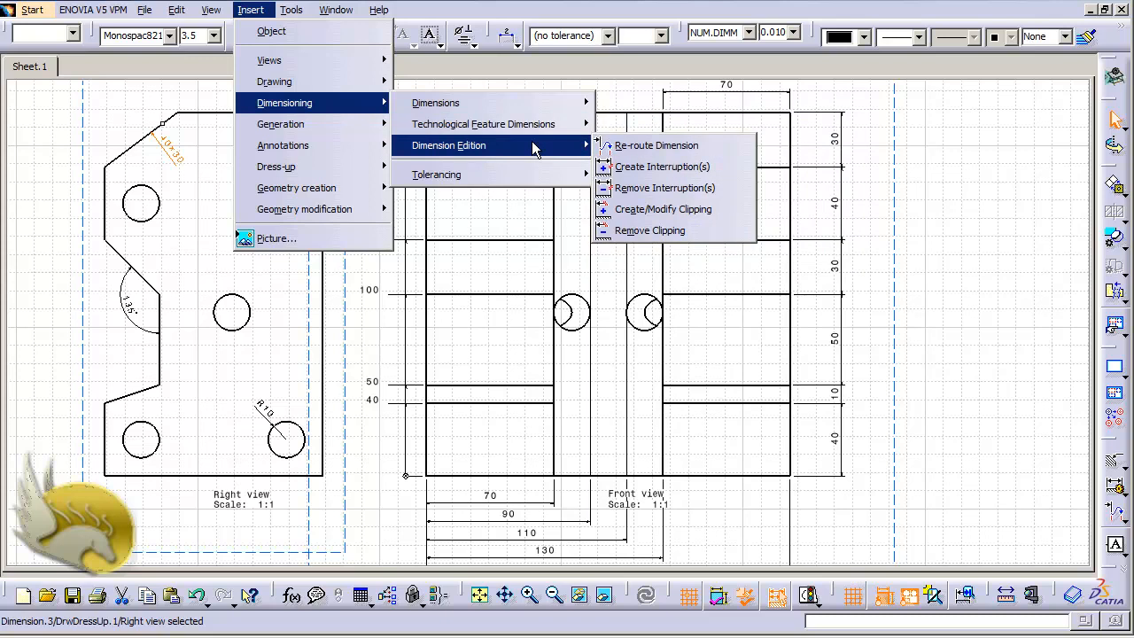
mouse_move(540, 176)
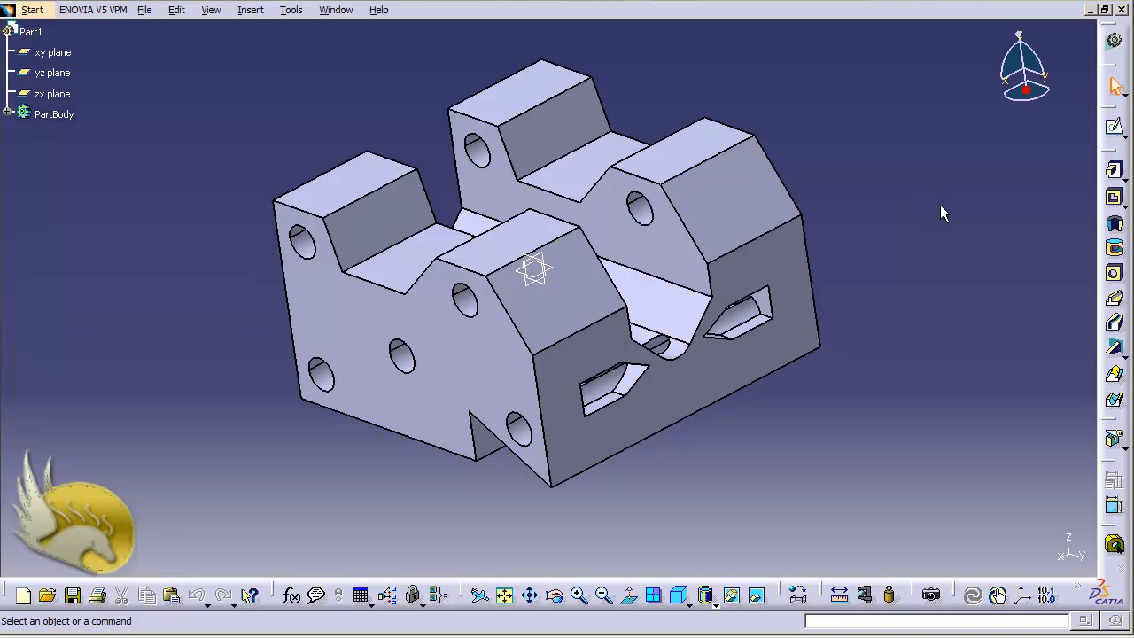
Step: Open the pad's Sketch.1 and add an angle constraint between the upper-right sloped edge and the right vertical edge, placed inside the profile
left_click(7, 113)
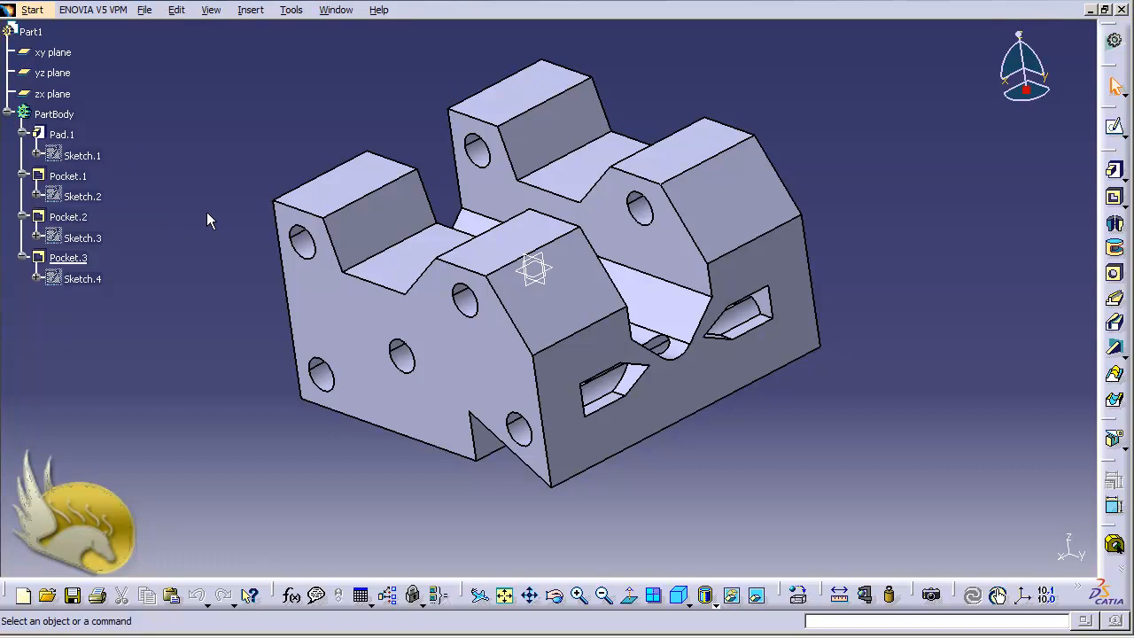
double_click(84, 156)
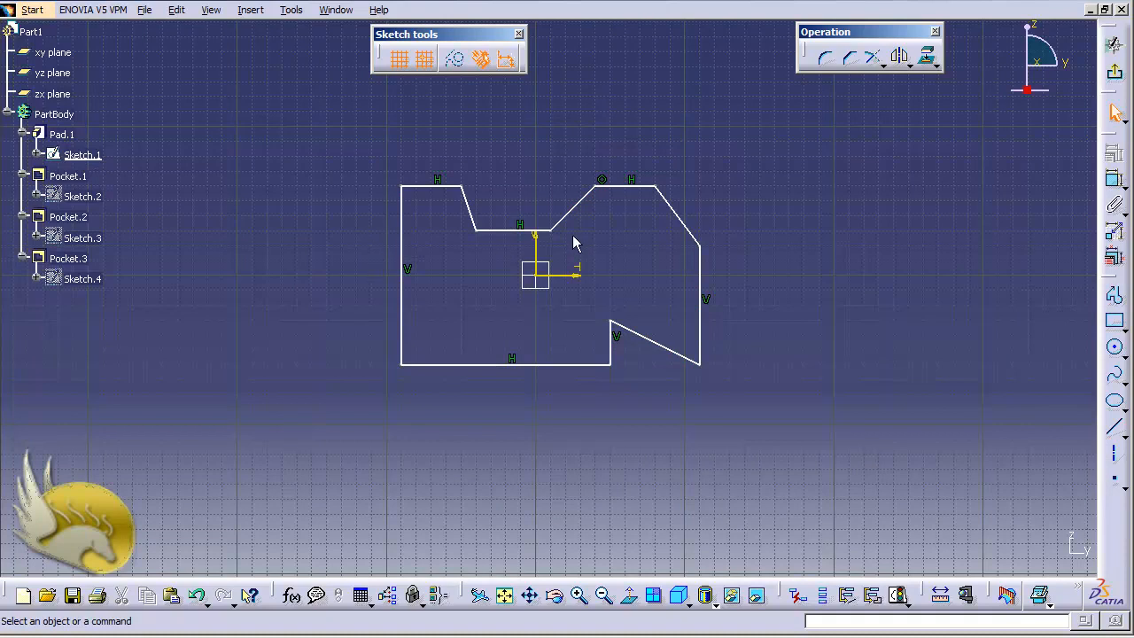
left_click(1114, 180)
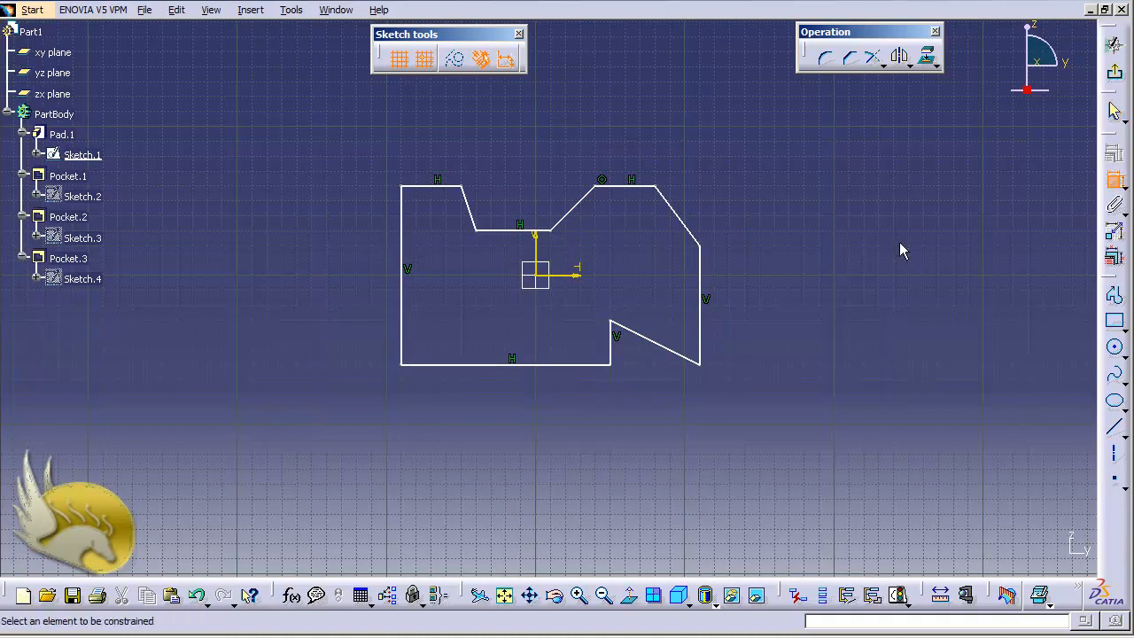
left_click(688, 224)
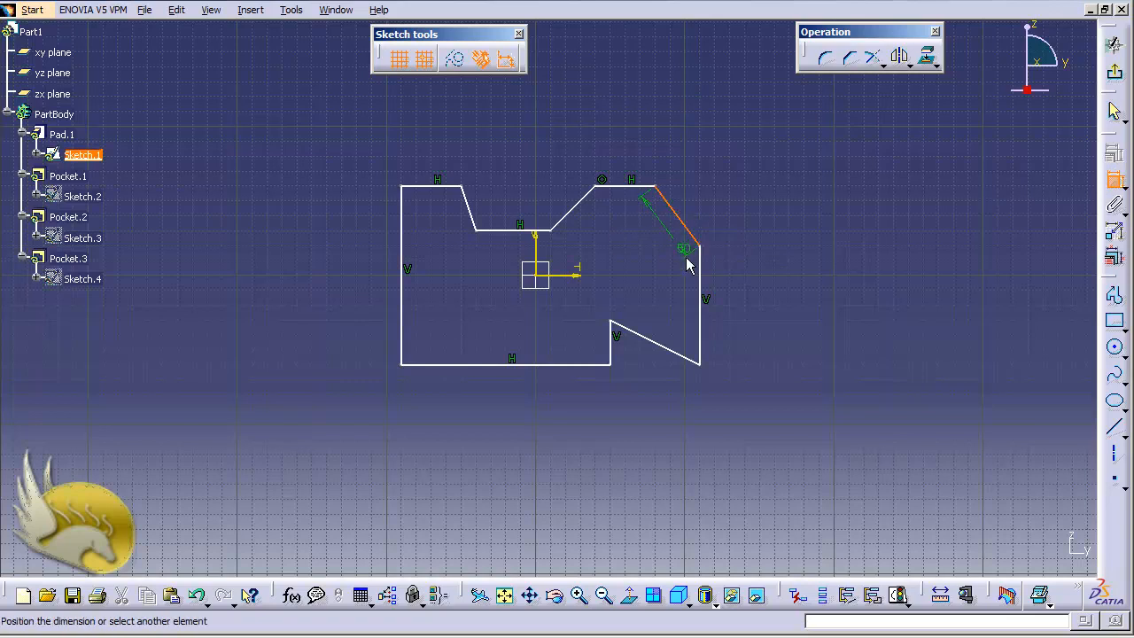
left_click(705, 275)
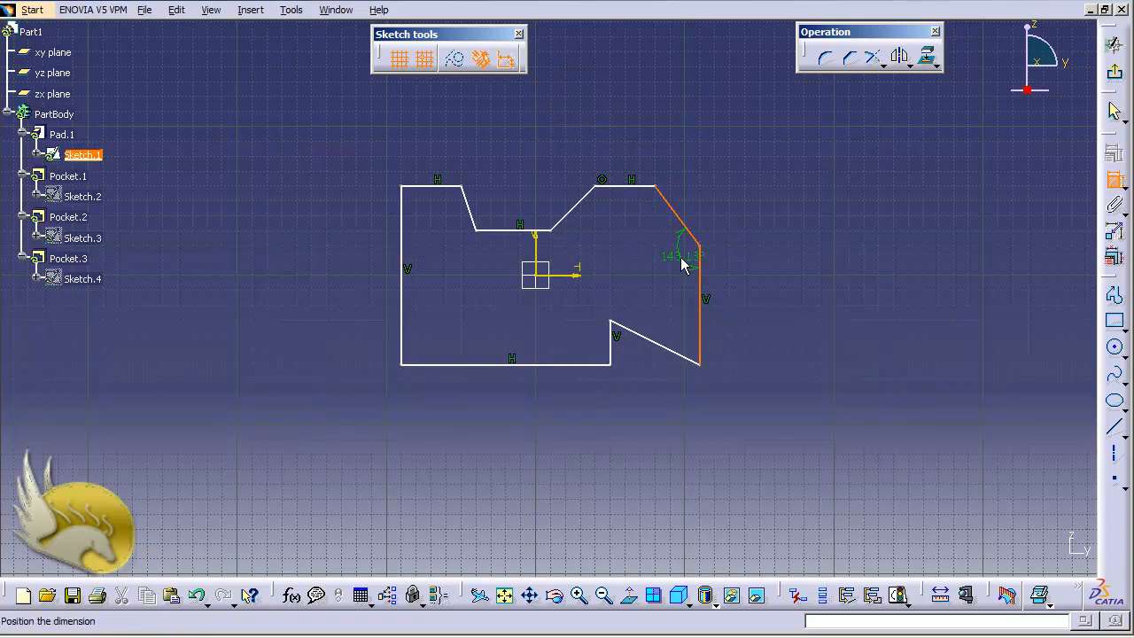
left_click(680, 261)
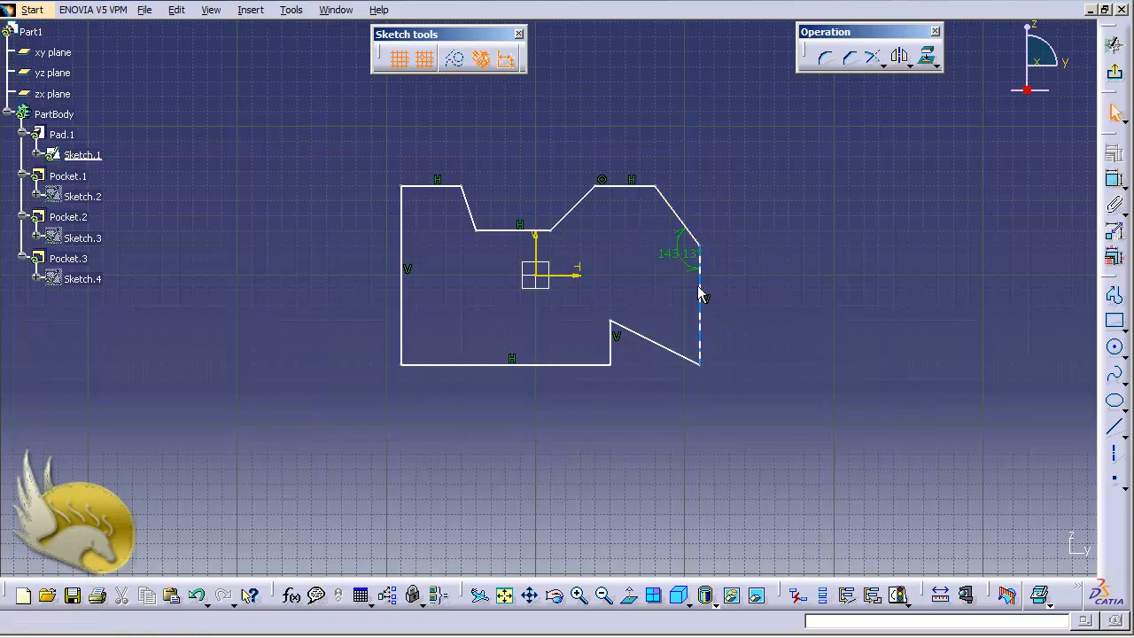
Step: Add length constraints to the upper-right sloped edge and the right vertical edge, placing both outside the profile
left_click(1115, 180)
left_click(679, 215)
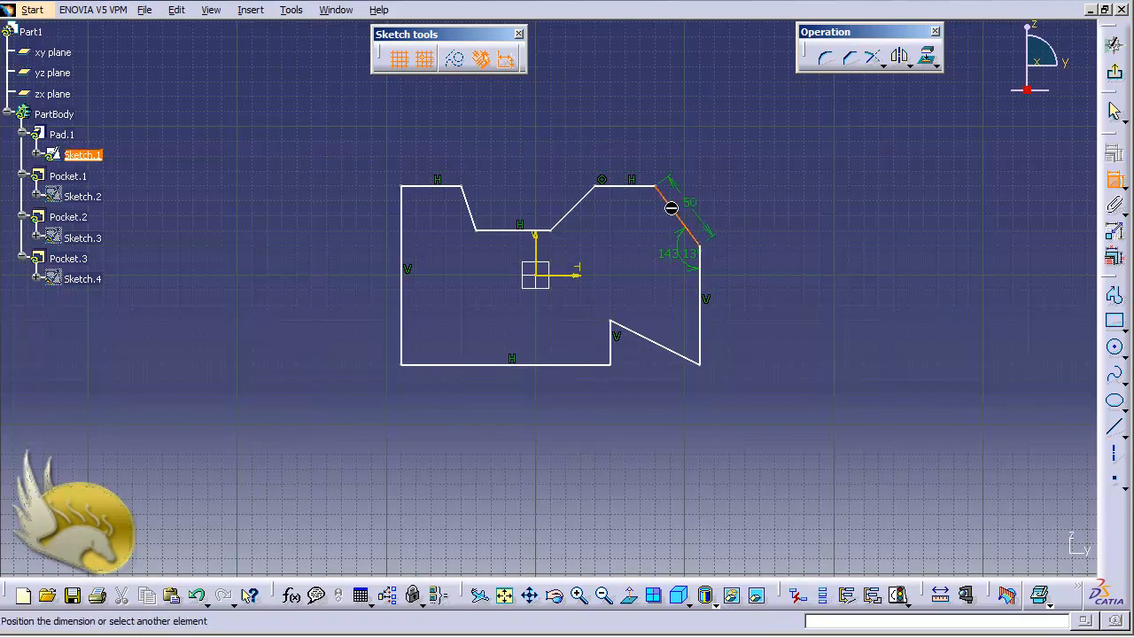
left_click(710, 188)
left_click(1115, 179)
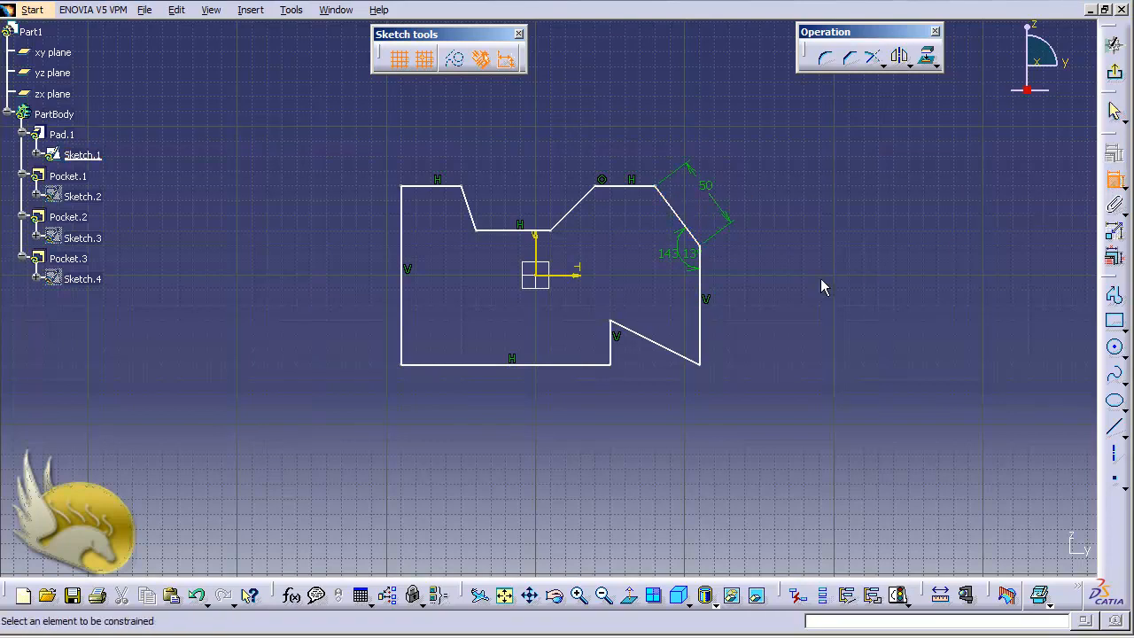
left_click(703, 323)
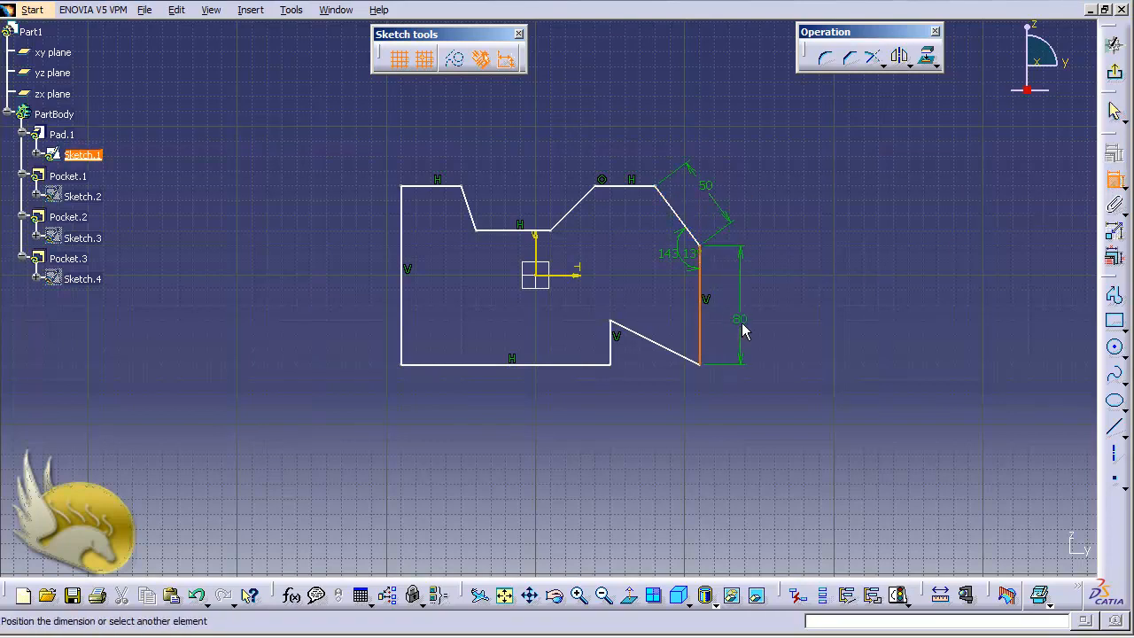
left_click(741, 329)
Step: Add an angle constraint between the lower-right notch's sloped edge and its short vertical edge, placed below the notch
left_click(1115, 179)
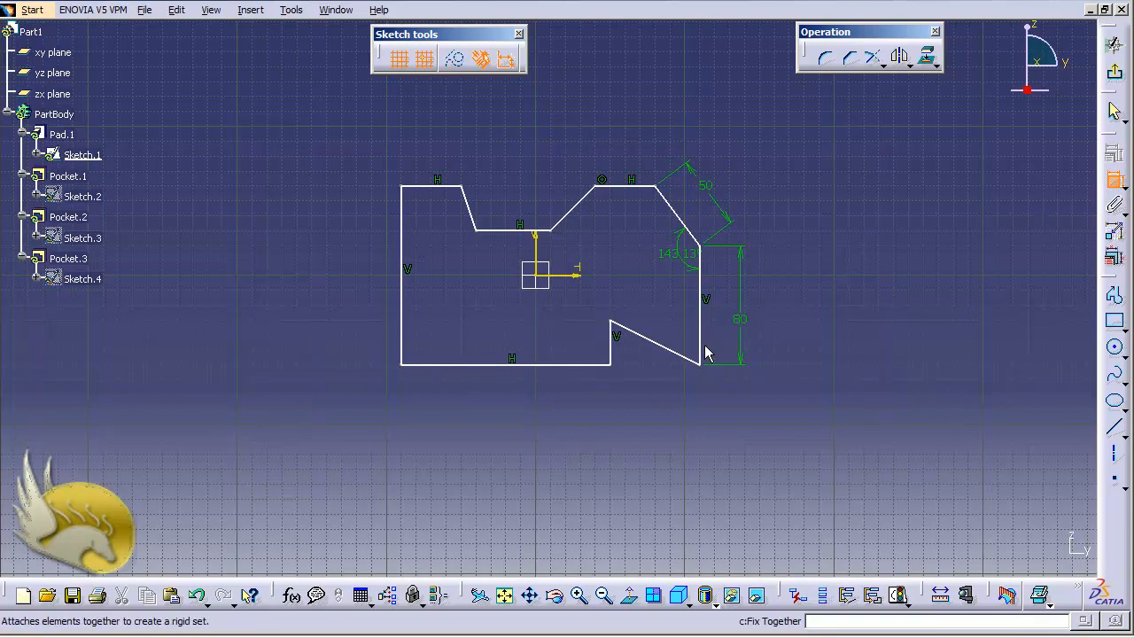
left_click(646, 341)
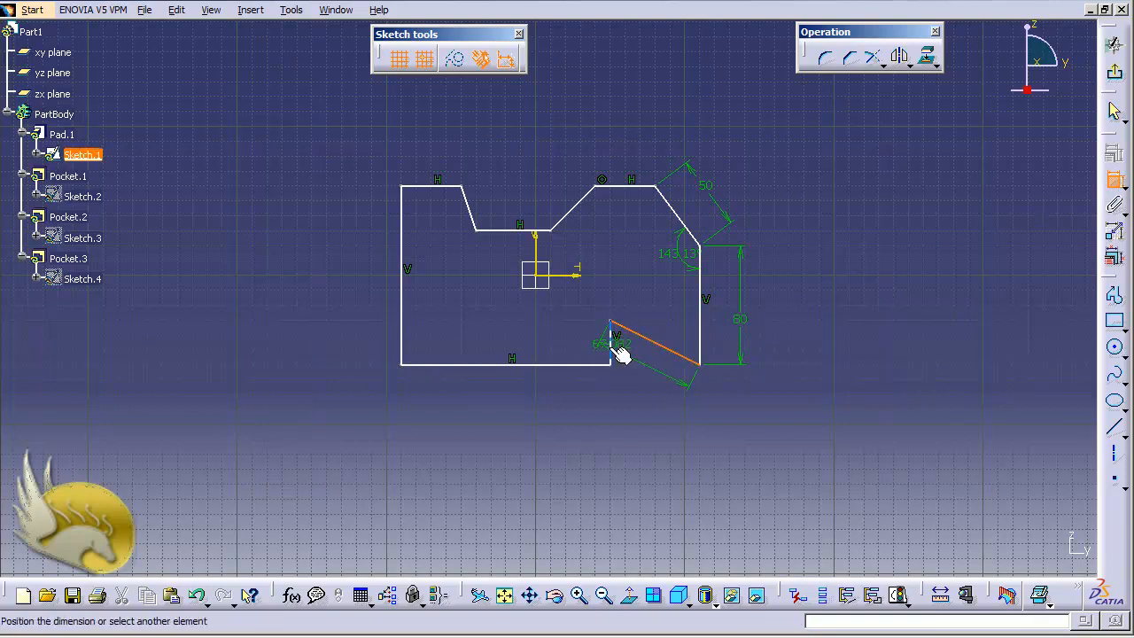
left_click(613, 345)
left_click(665, 373)
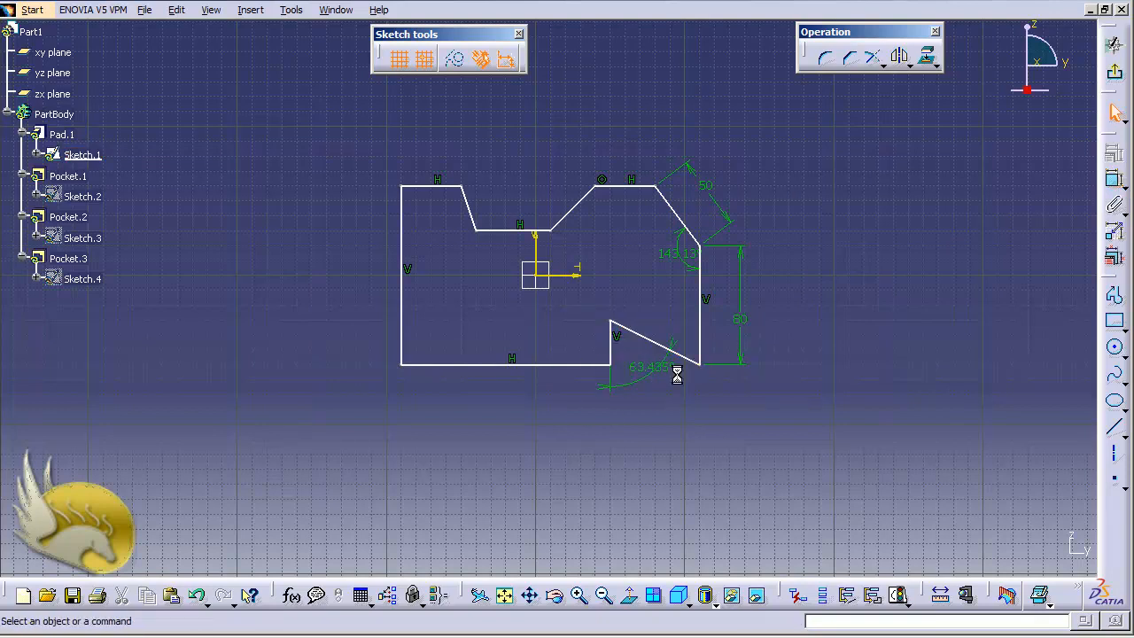
Step: Add length constraints to the notch's sloped edge and short vertical edge, placing both inside the profile
left_click(1115, 180)
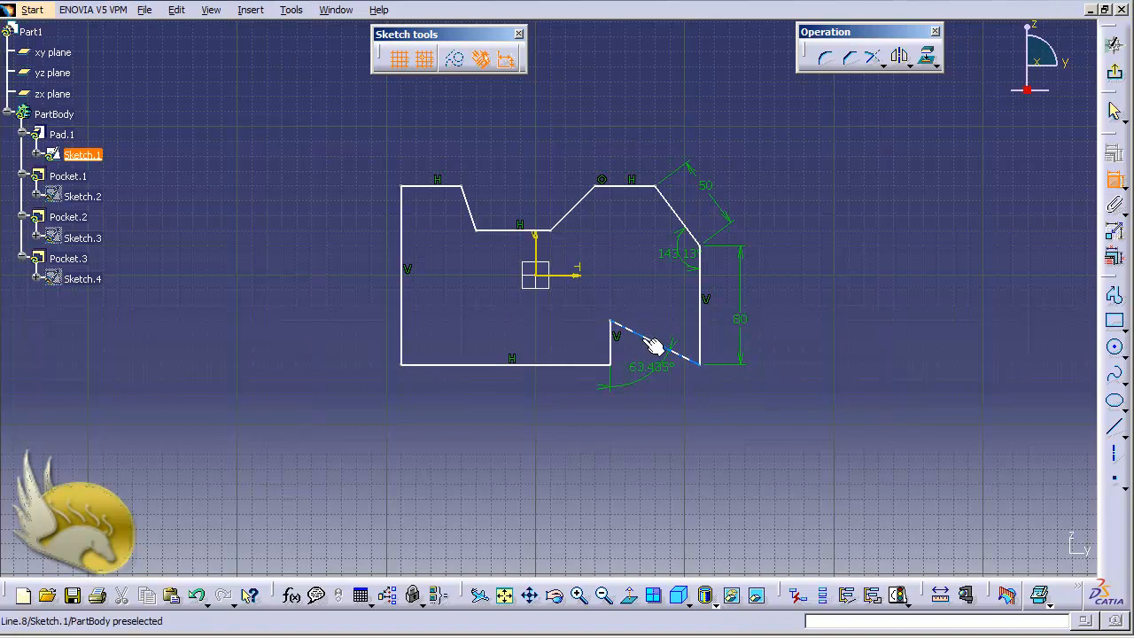
left_click(656, 342)
left_click(652, 319)
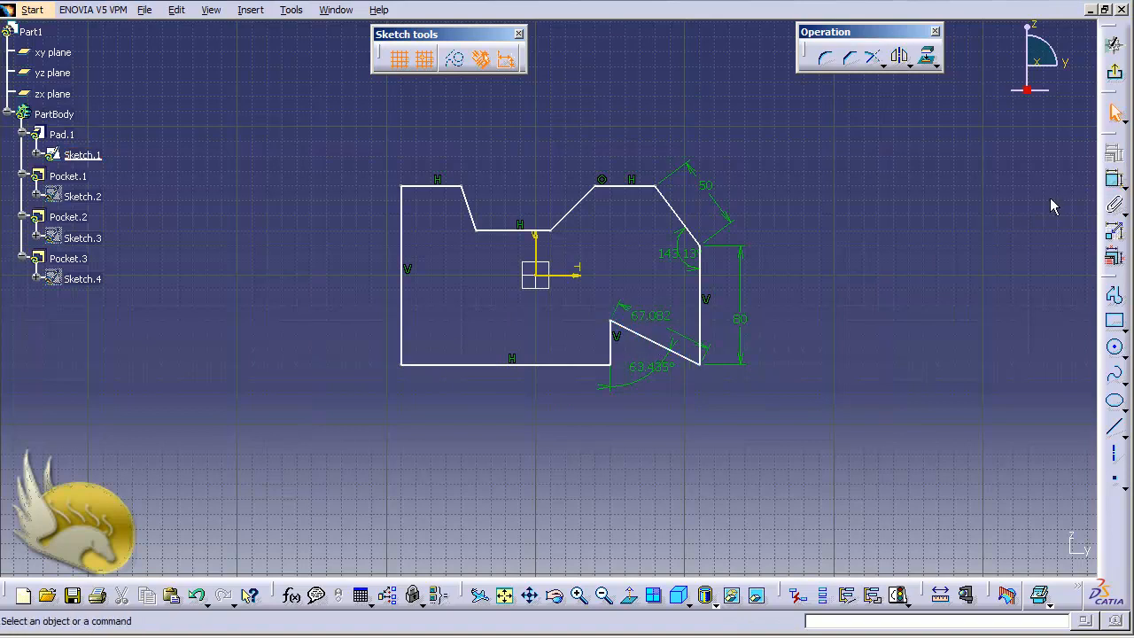
left_click(1115, 180)
left_click(610, 337)
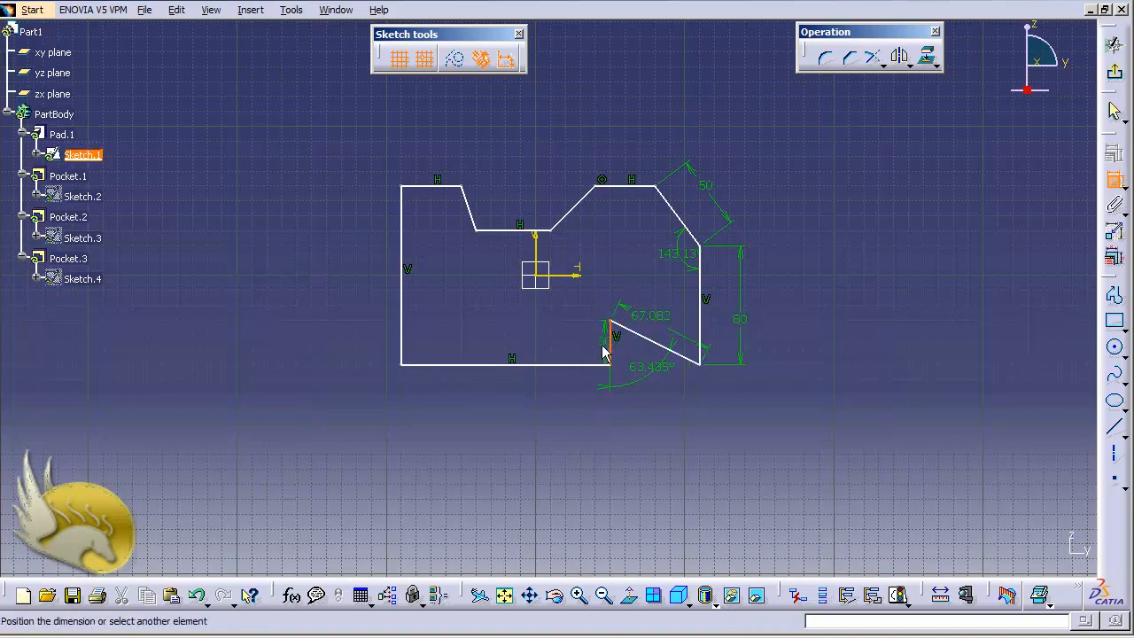
left_click(590, 342)
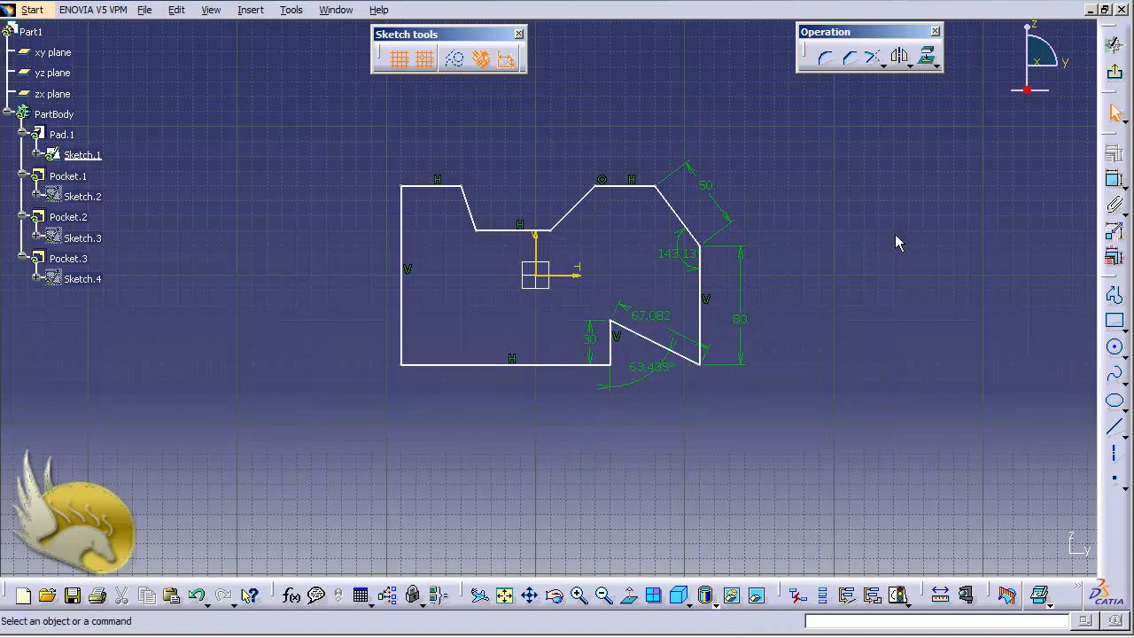
Step: Try adding a length constraint to the profile's left vertical edge, and undo it
left_click(1115, 179)
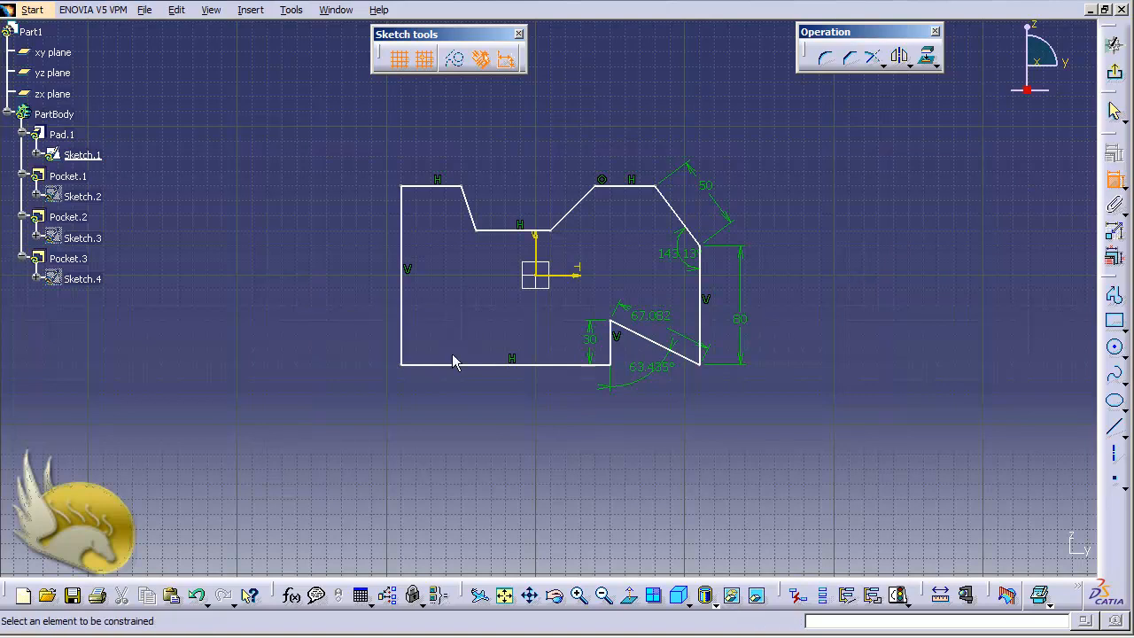
left_click(406, 331)
left_click(368, 326)
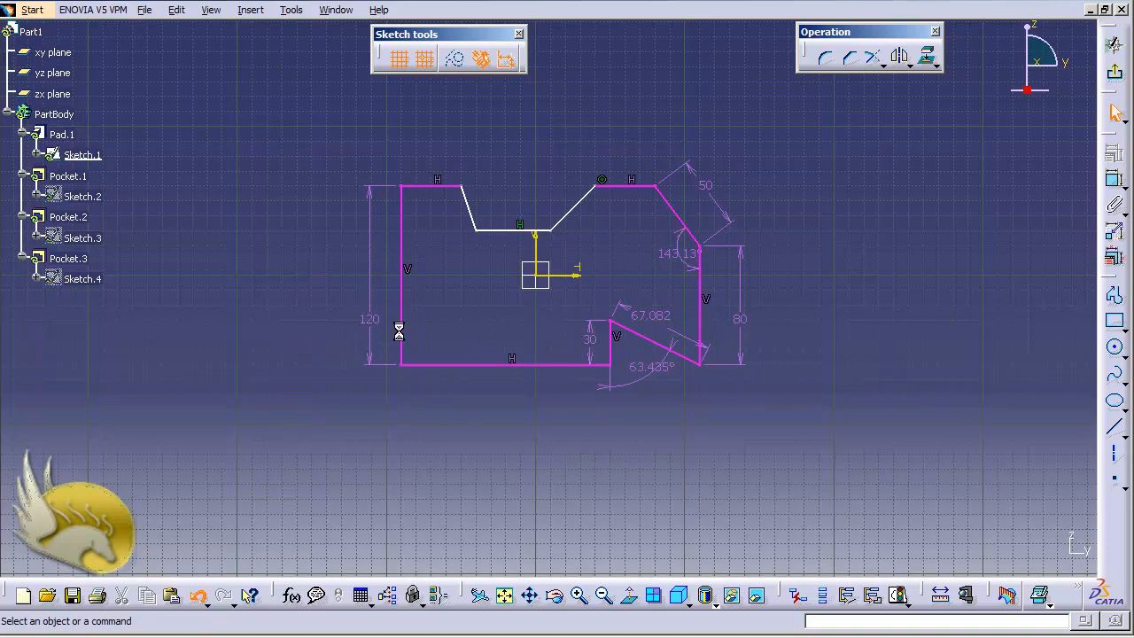
key("ctrl+z")
Step: Add an angle constraint between the upper recess's right sloped edge and its horizontal floor, placed inside the recess
left_click(1114, 180)
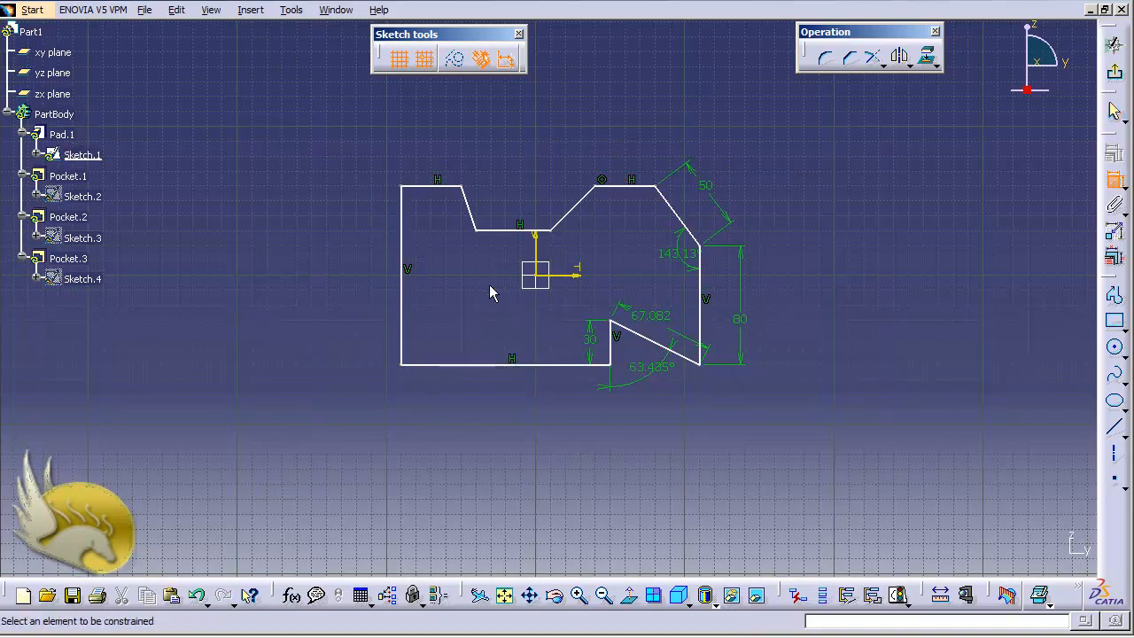
left_click(574, 223)
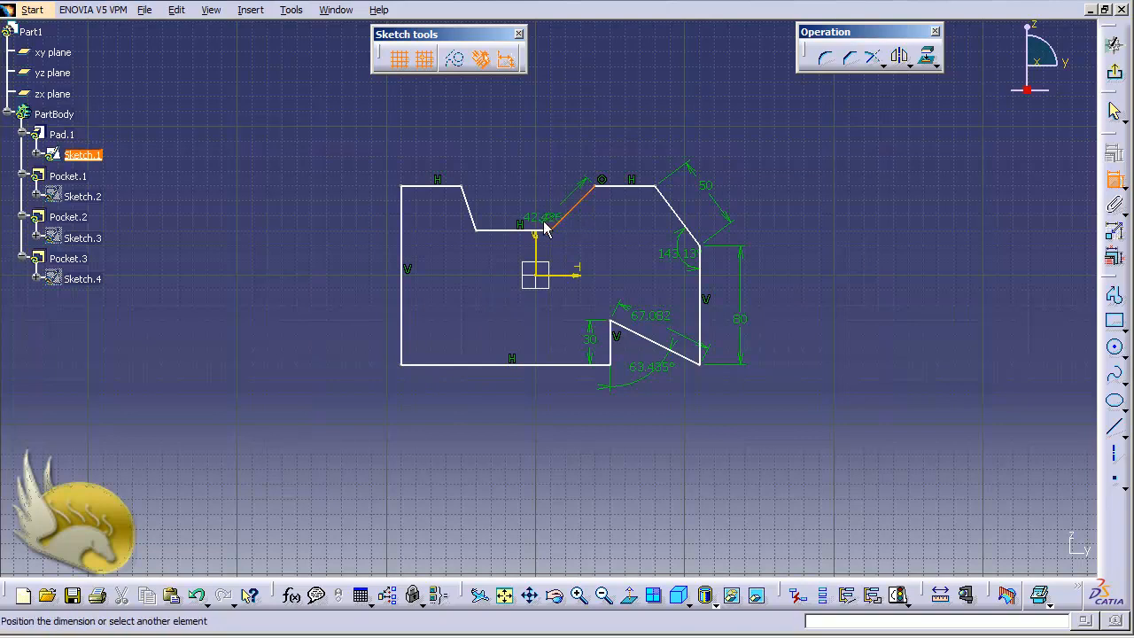
left_click(526, 232)
left_click(544, 208)
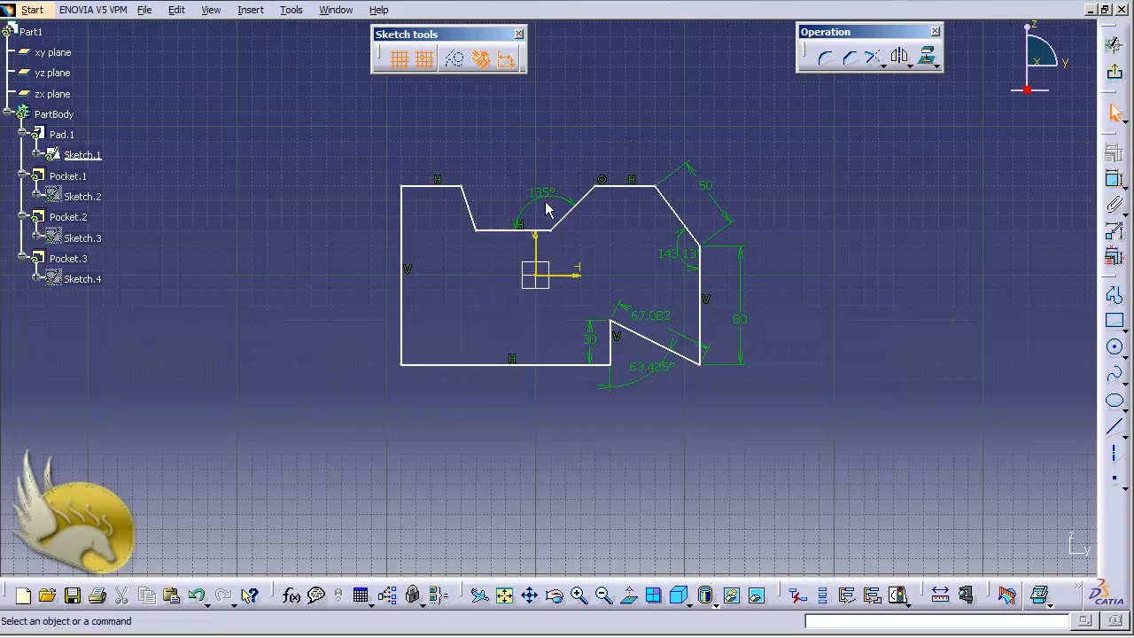
Step: Add length constraints to the upper recess's right sloped edge and horizontal floor, placing both below their edges
left_click(1114, 179)
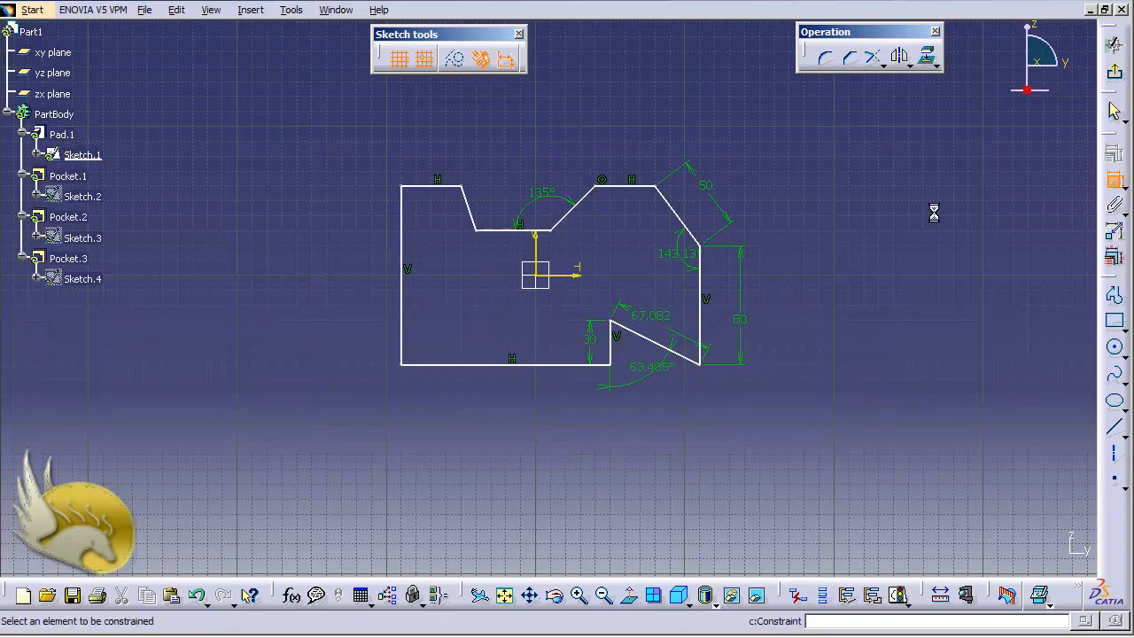
left_click(574, 226)
left_click(588, 227)
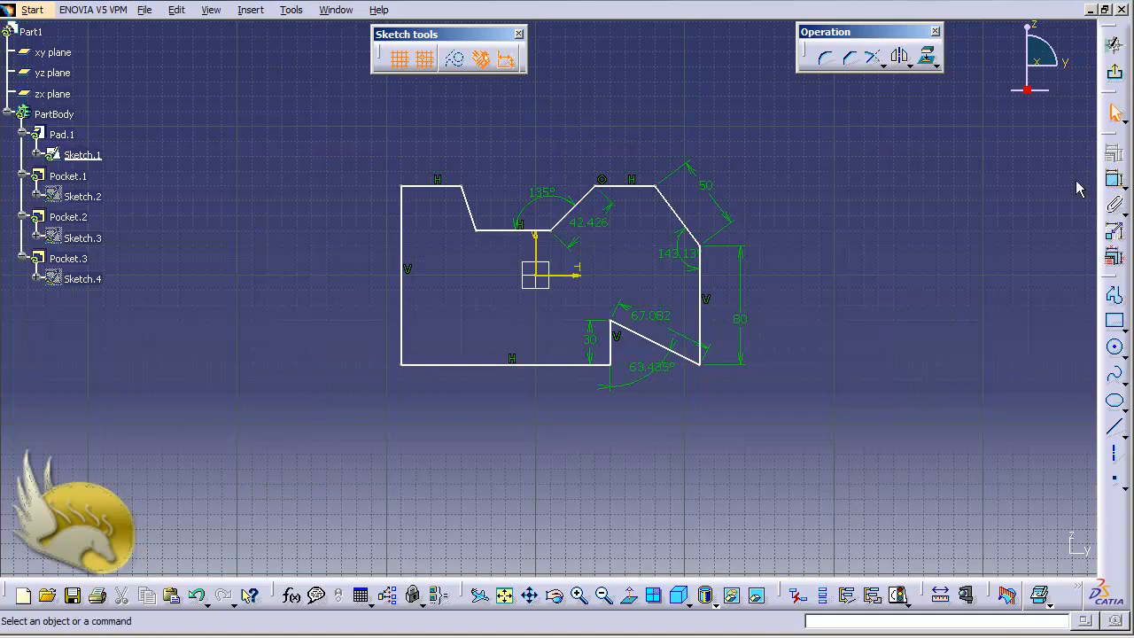
left_click(1115, 180)
left_click(518, 230)
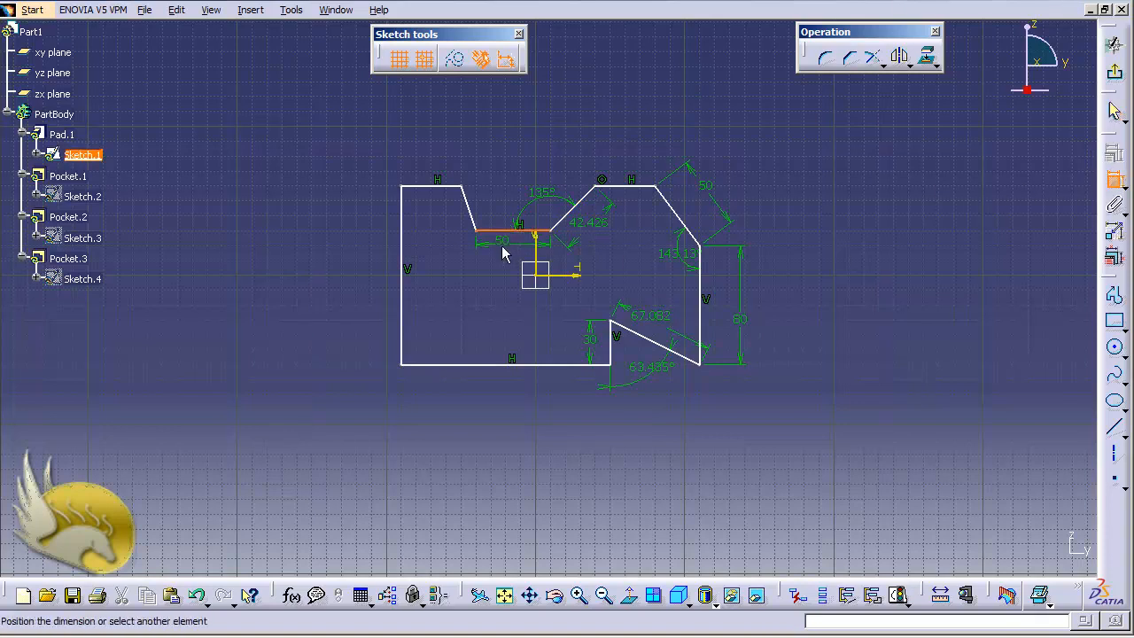
left_click(502, 246)
Step: Add an angle constraint between the upper recess's floor and left sloped edge, placed inside the recess, and exit the sketch
left_click(1115, 180)
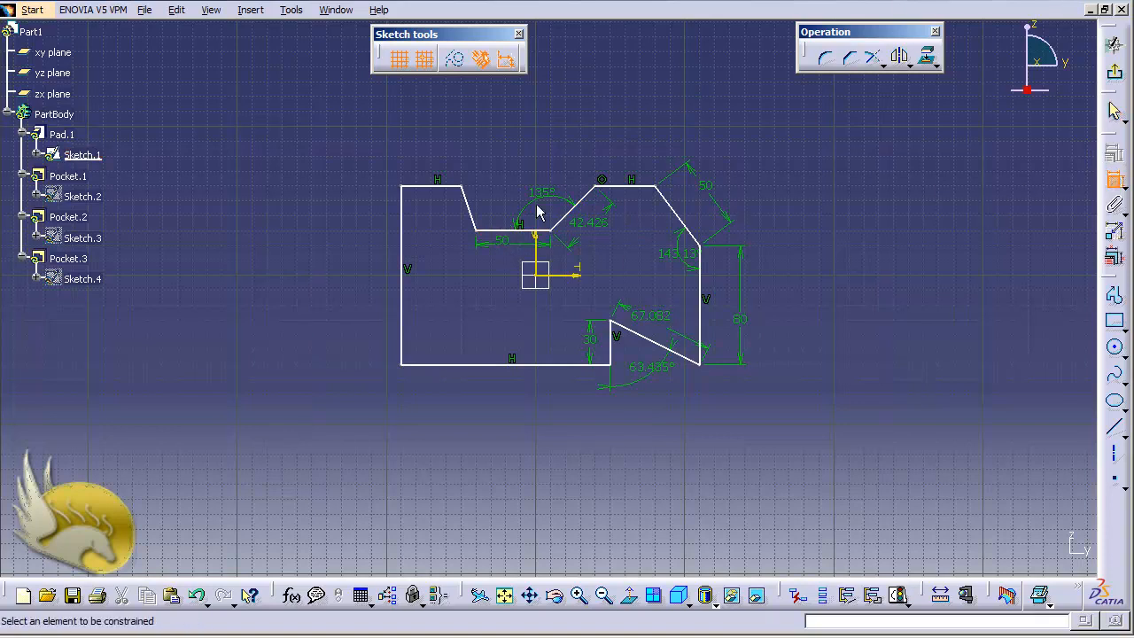
left_click(489, 231)
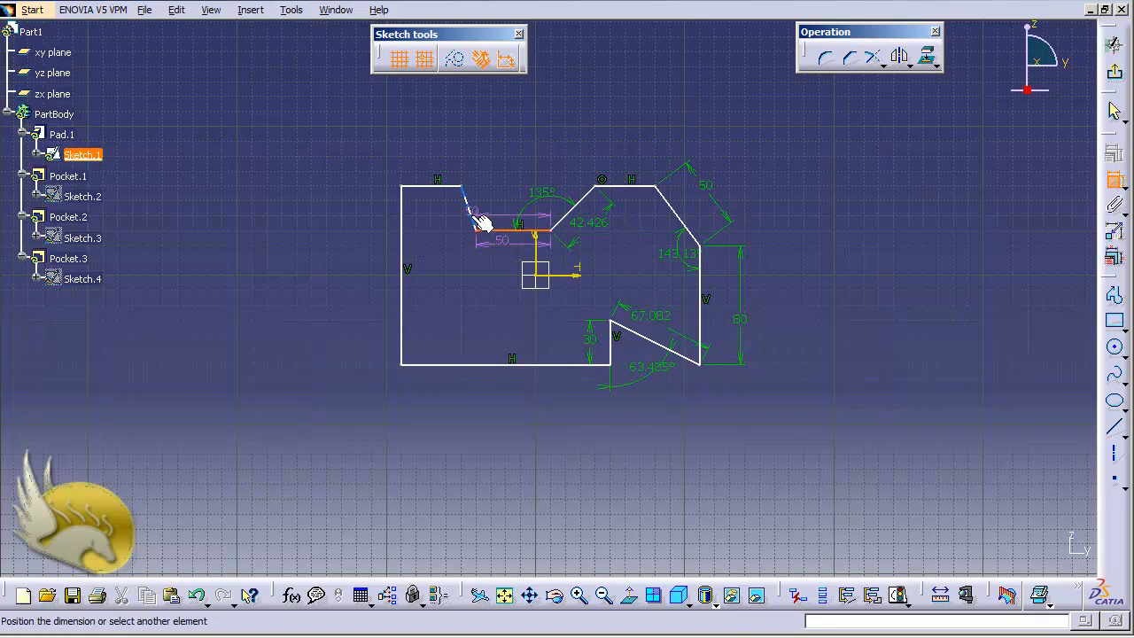
left_click(476, 221)
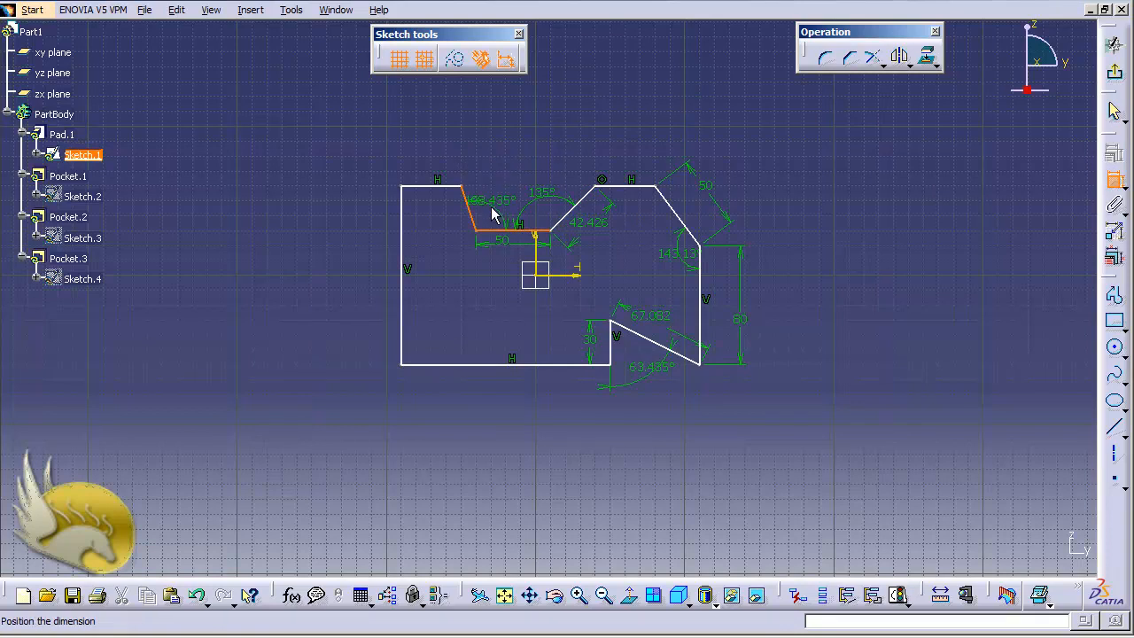
left_click(498, 214)
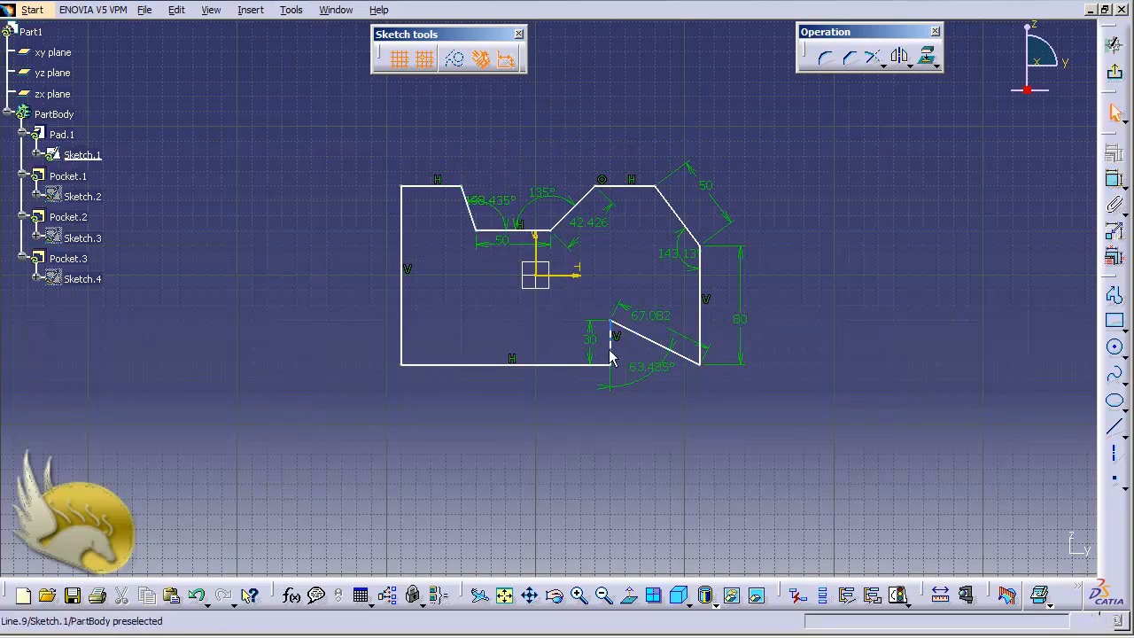
left_click(1115, 71)
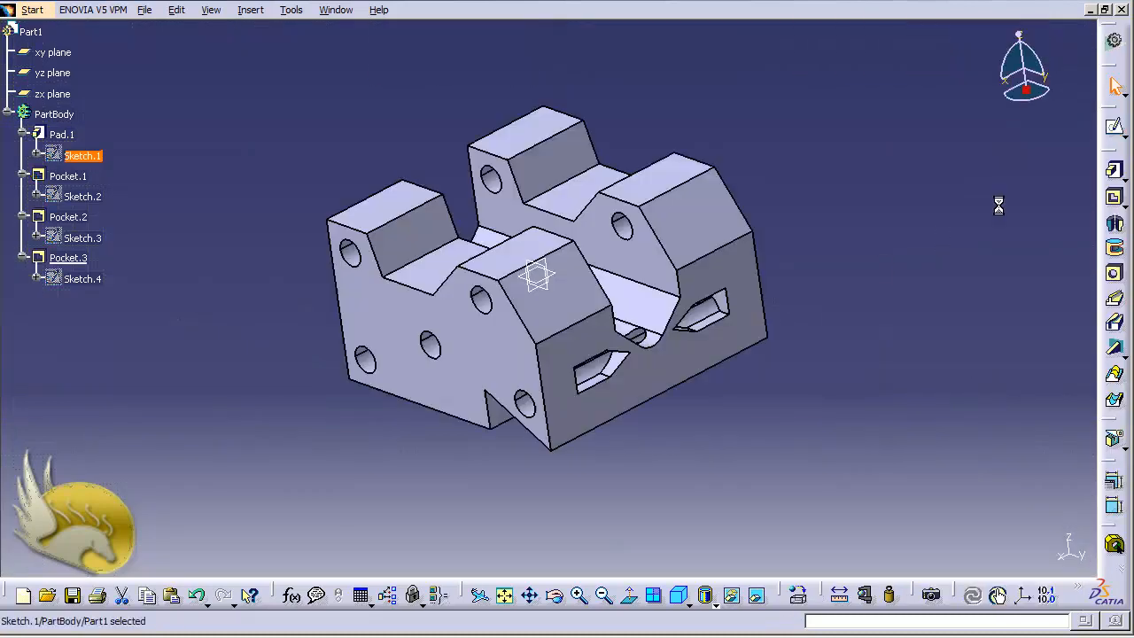
Step: Open Pocket.1's Sketch.2 and add an angle constraint between the two sloped edges of the right pointed profile, placed inside it
double_click(82, 196)
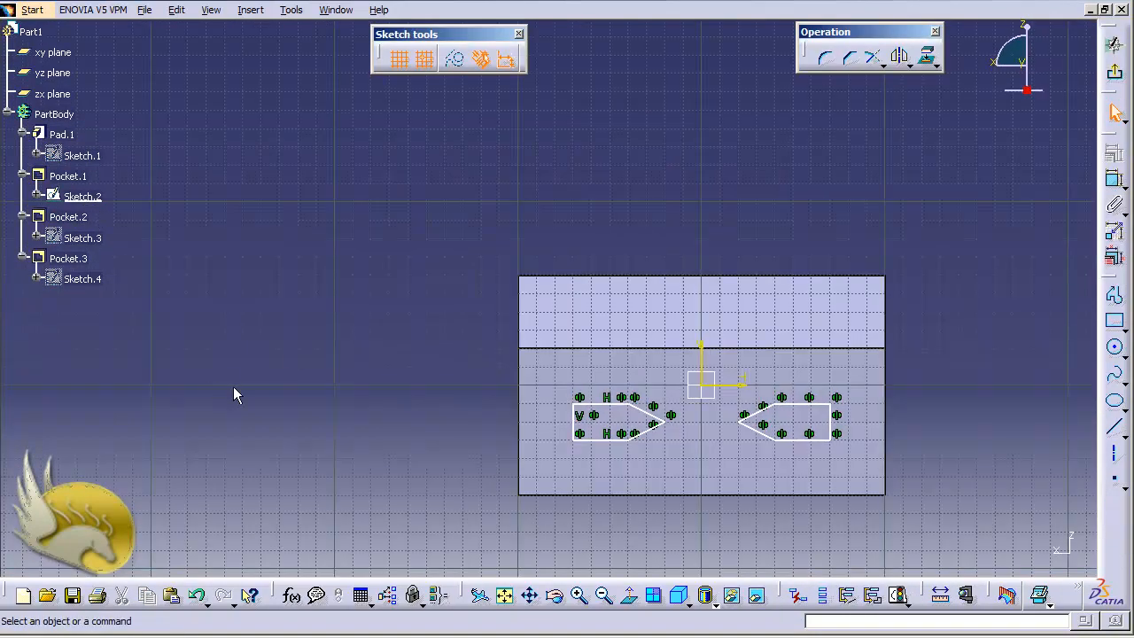
left_click(1117, 183)
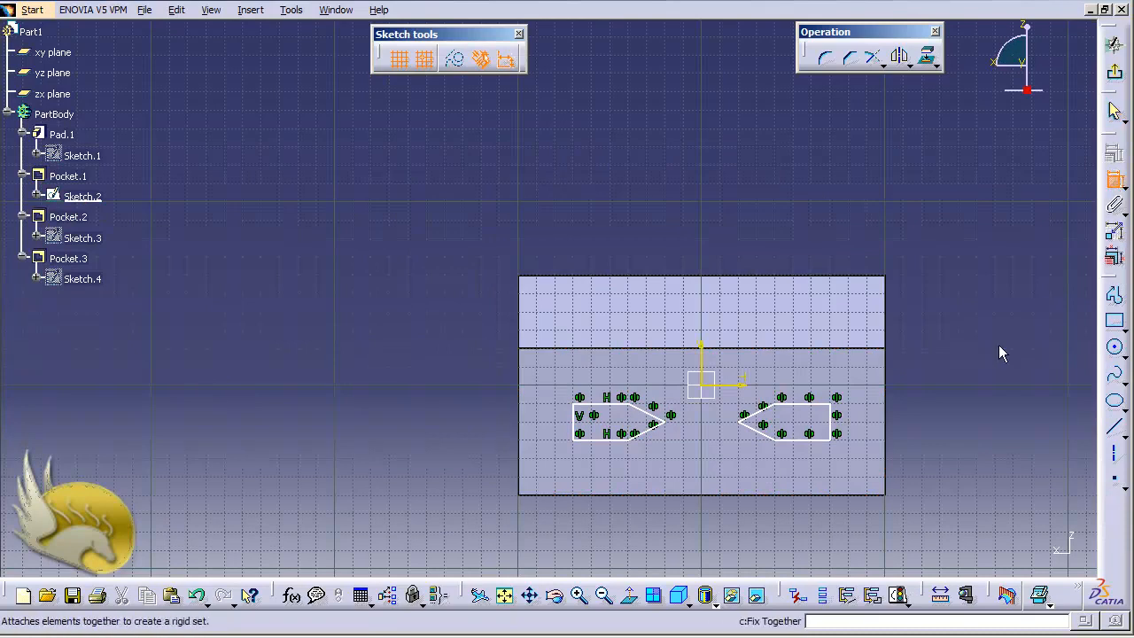
left_click(762, 432)
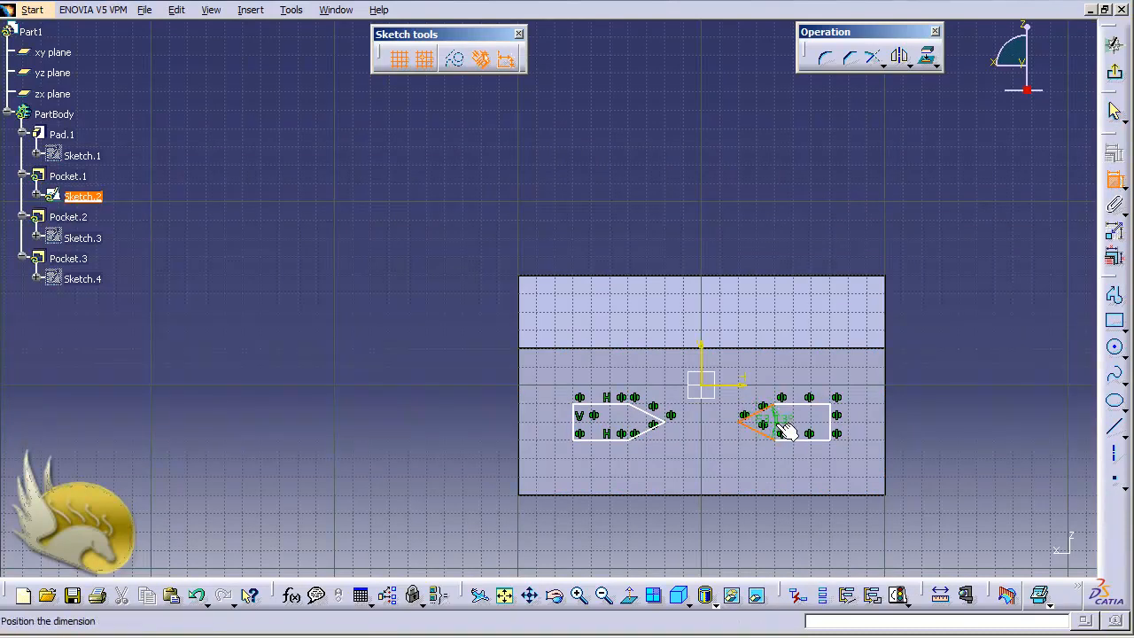
left_click(781, 429)
Step: Add a length constraint to the right pointed profile's lower horizontal edge, placed below it, and exit the sketch
left_click(1117, 183)
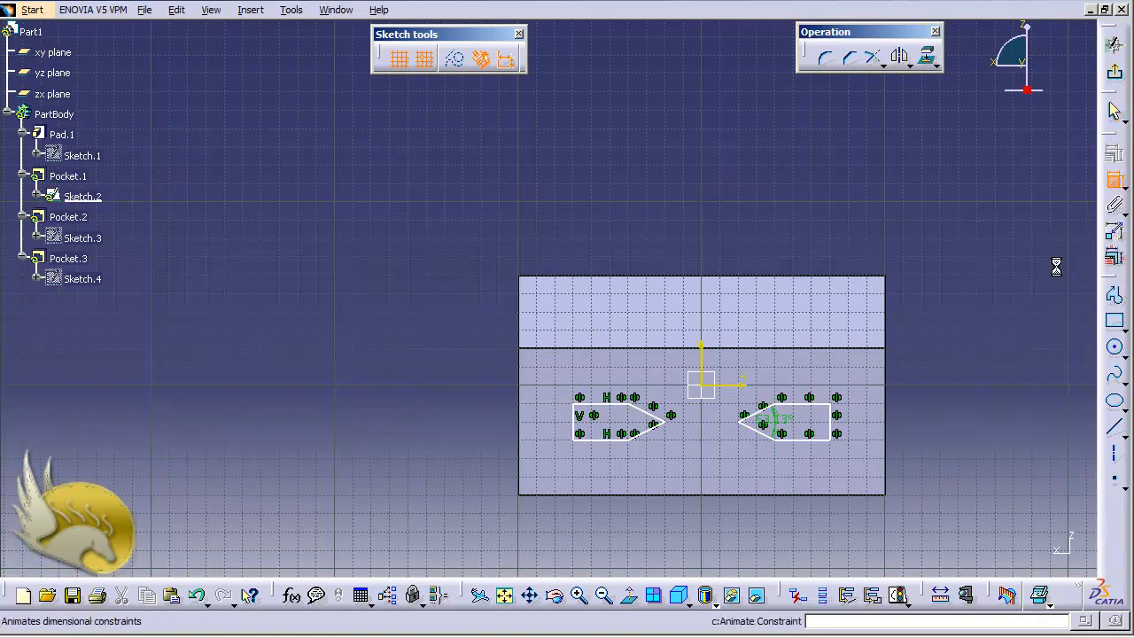
left_click(823, 447)
left_click(821, 451)
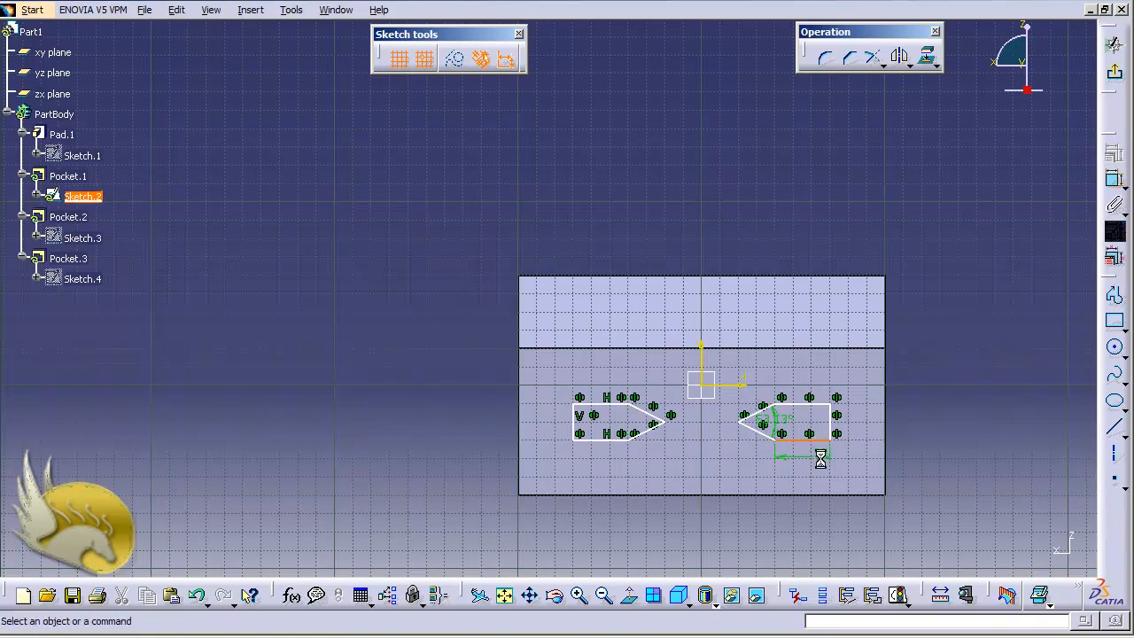
left_click(1117, 74)
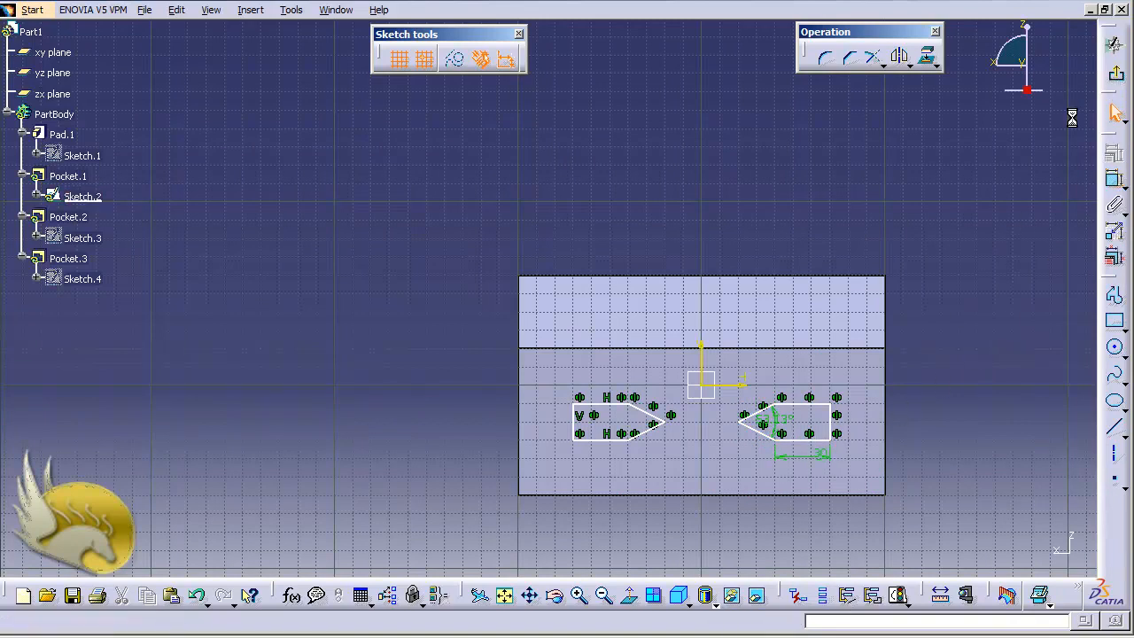
Step: Open Pocket.2's Sketch.3, add a radius constraint to the bottom arc, placed just above it inside the profile, and exit the sketch
double_click(83, 237)
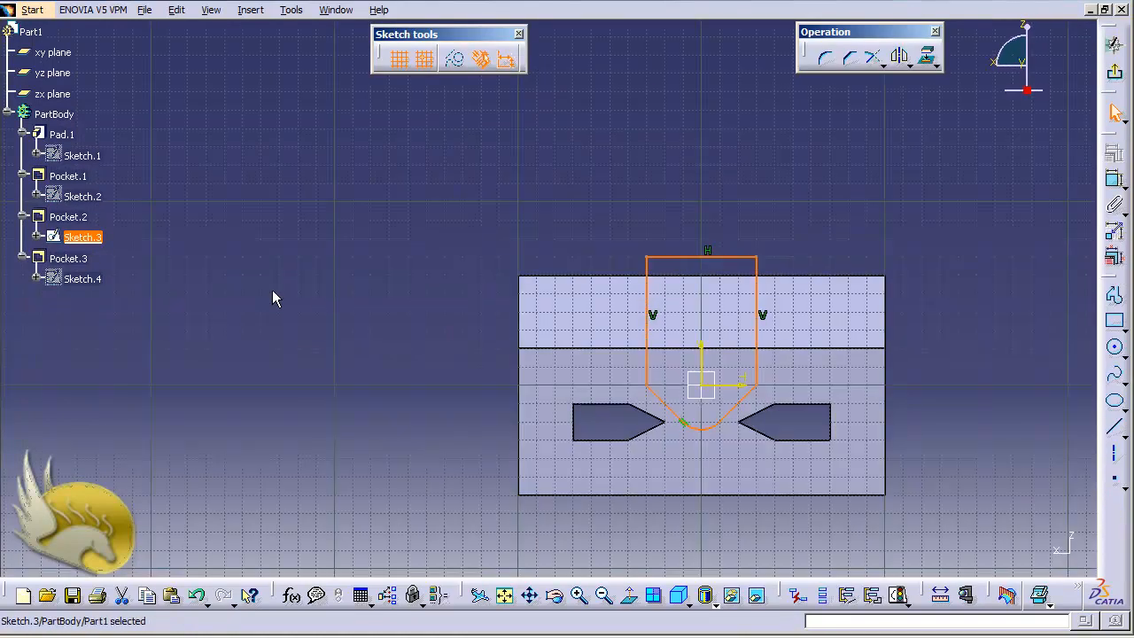
left_click(1118, 180)
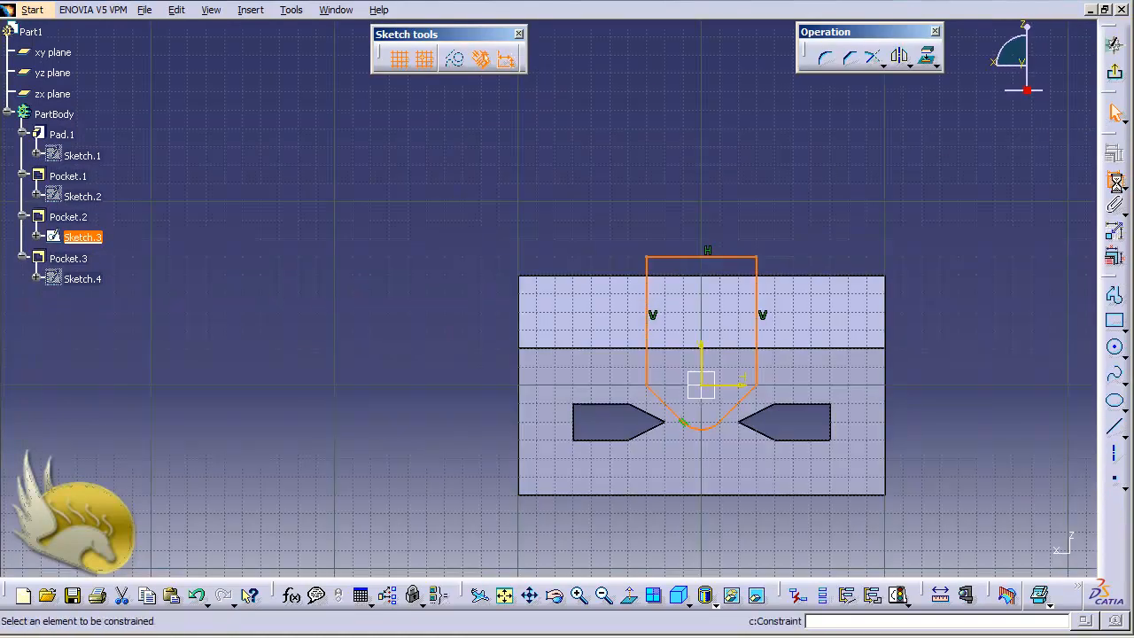
left_click(715, 430)
left_click(714, 412)
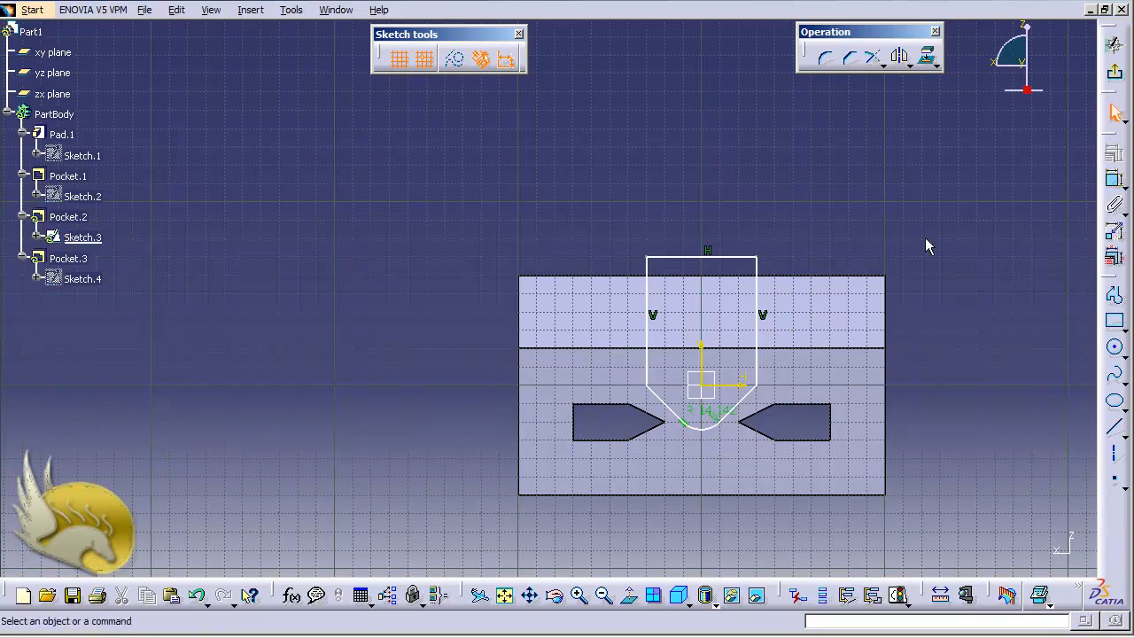
left_click(1116, 112)
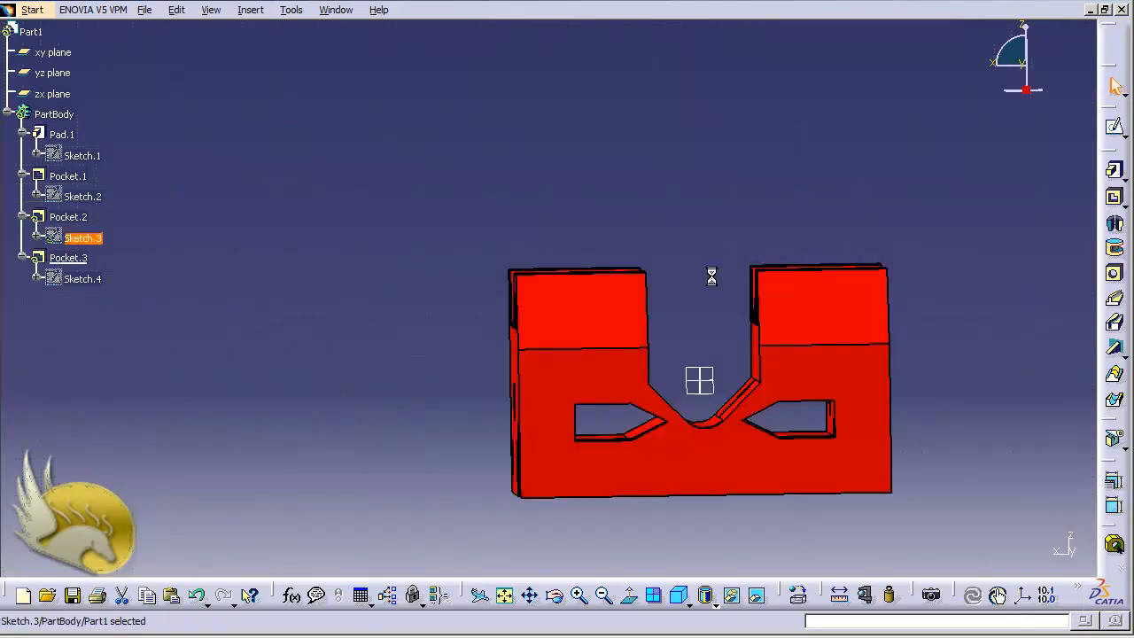
Step: Open Pocket.3's Sketch.4, add a diameter constraint to the circle just below the origin, then exit the sketch and save the part
double_click(92, 282)
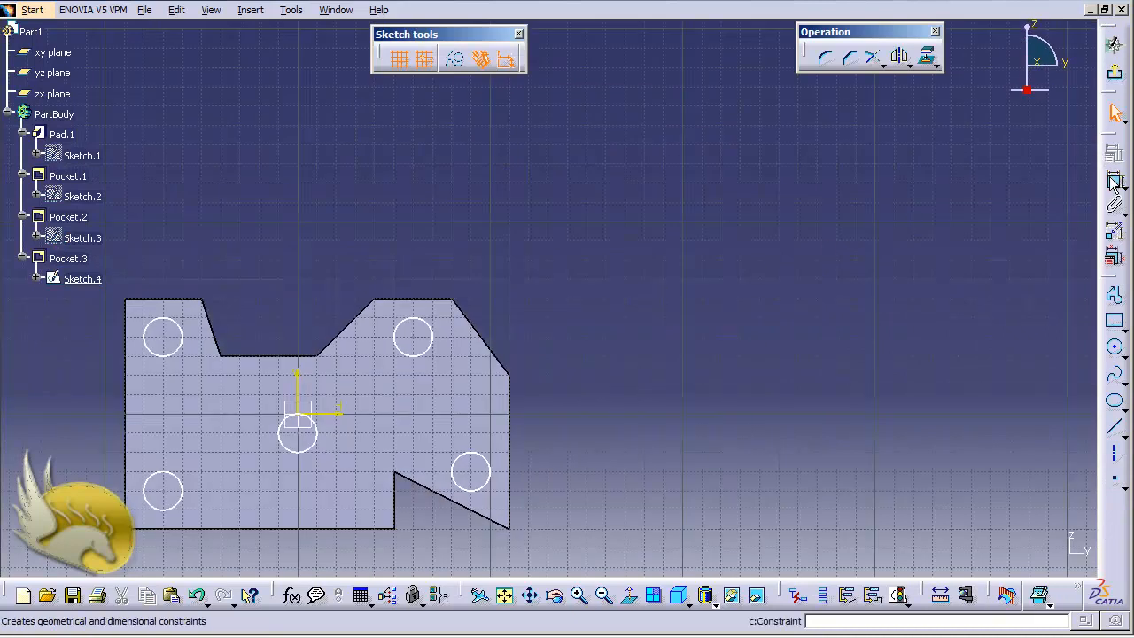
left_click(1115, 179)
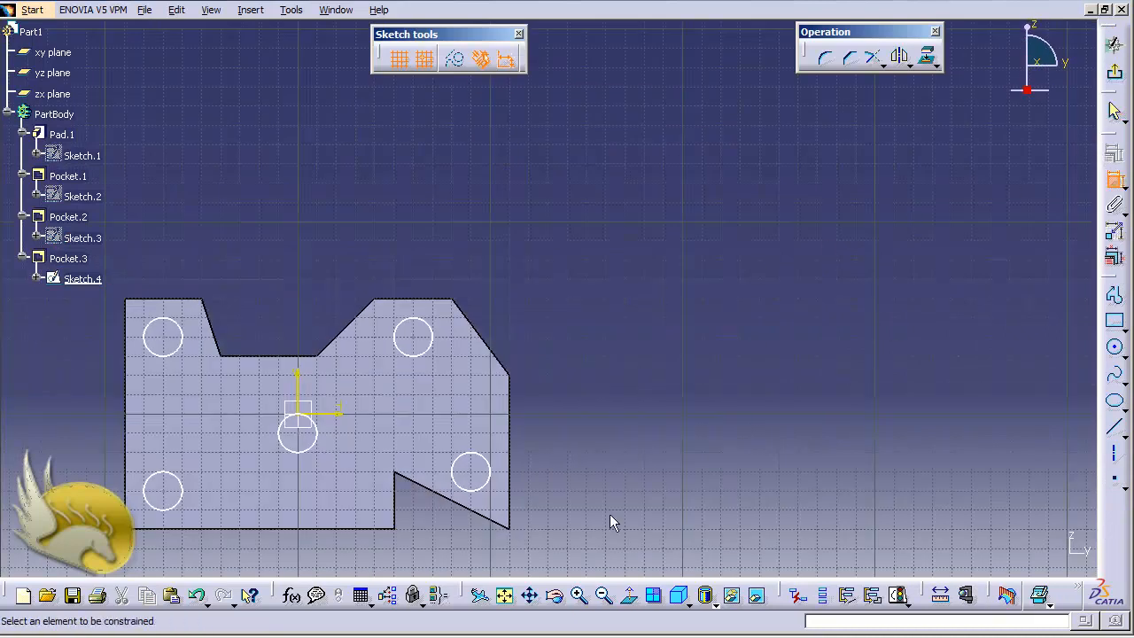
left_click(314, 450)
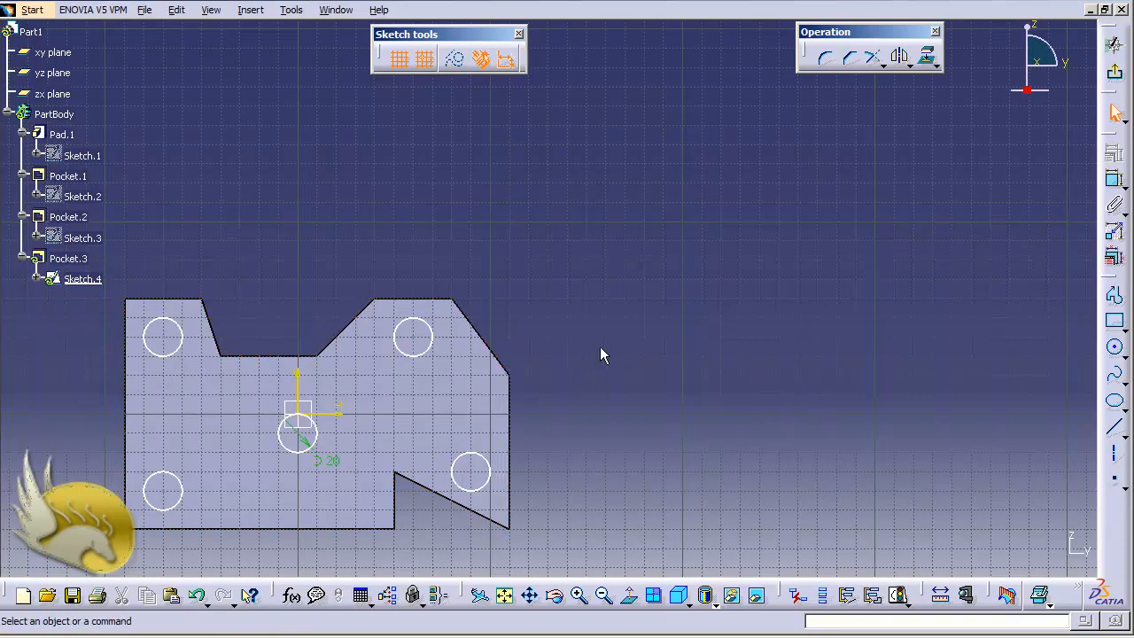
left_click(1114, 72)
key("ctrl+s")
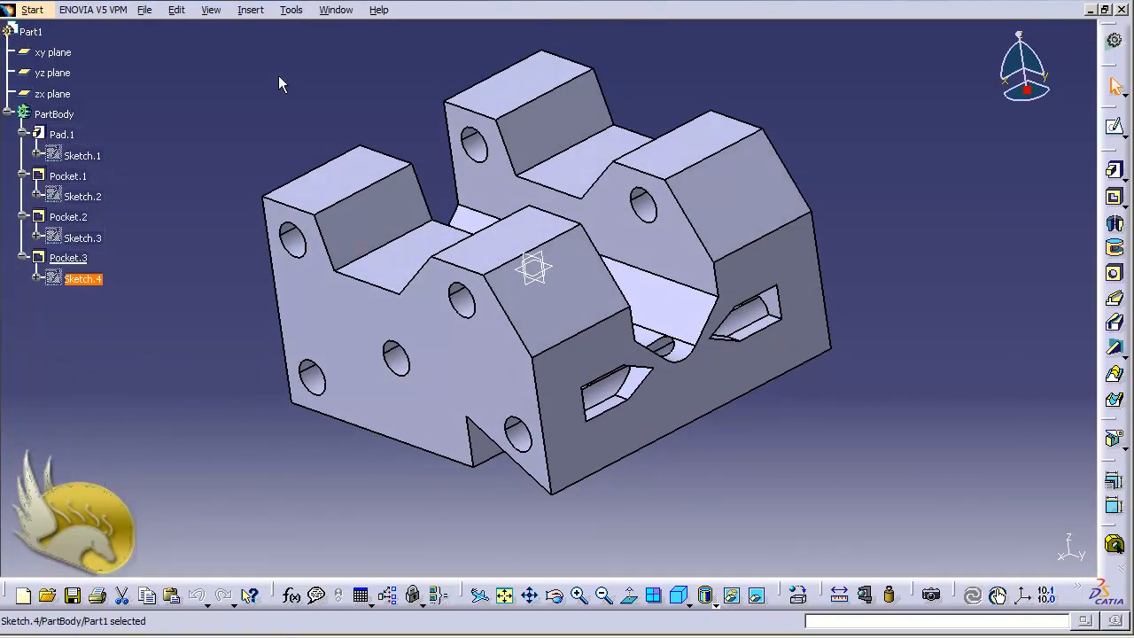
Step: Create a new Drafting drawing of the part using the automatic front, bottom and right view layout
left_click(32, 11)
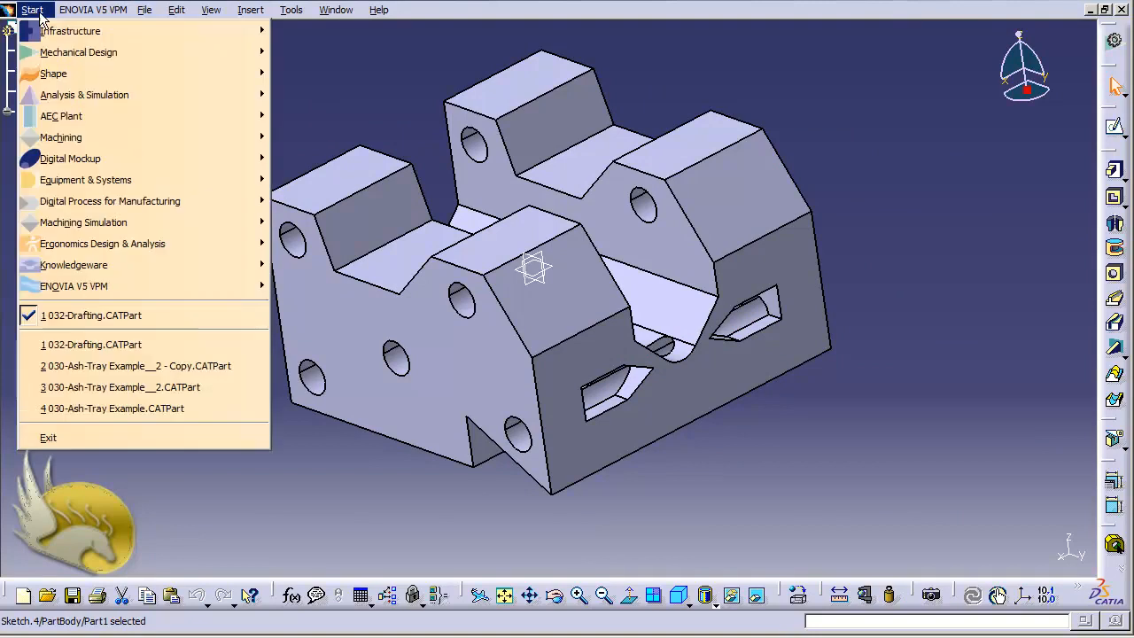
mouse_move(241, 53)
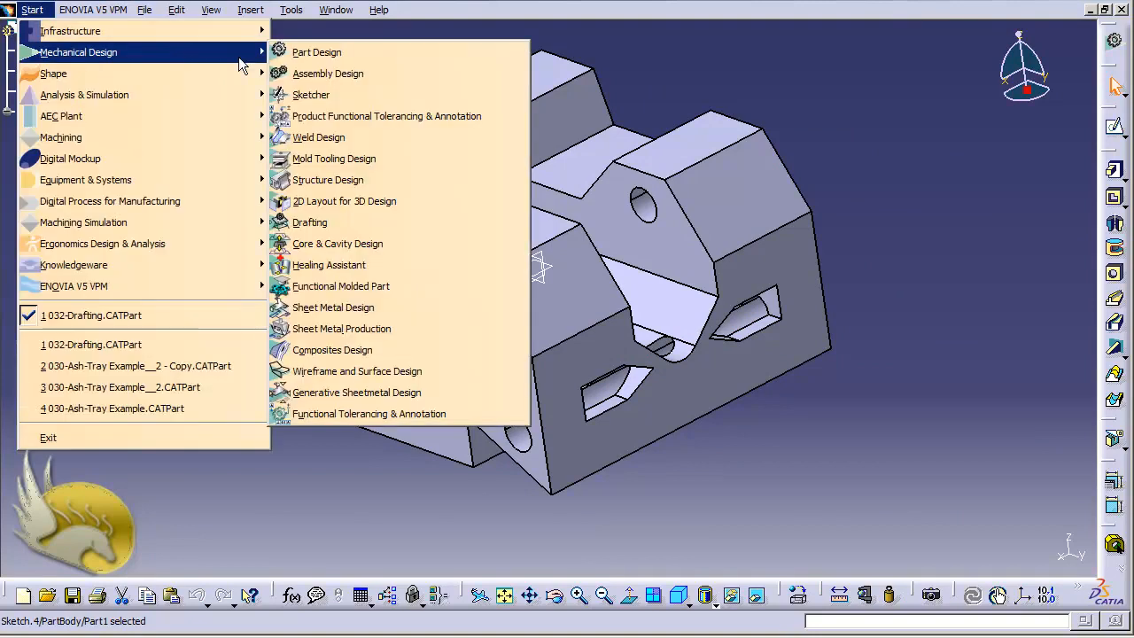
left_click(324, 222)
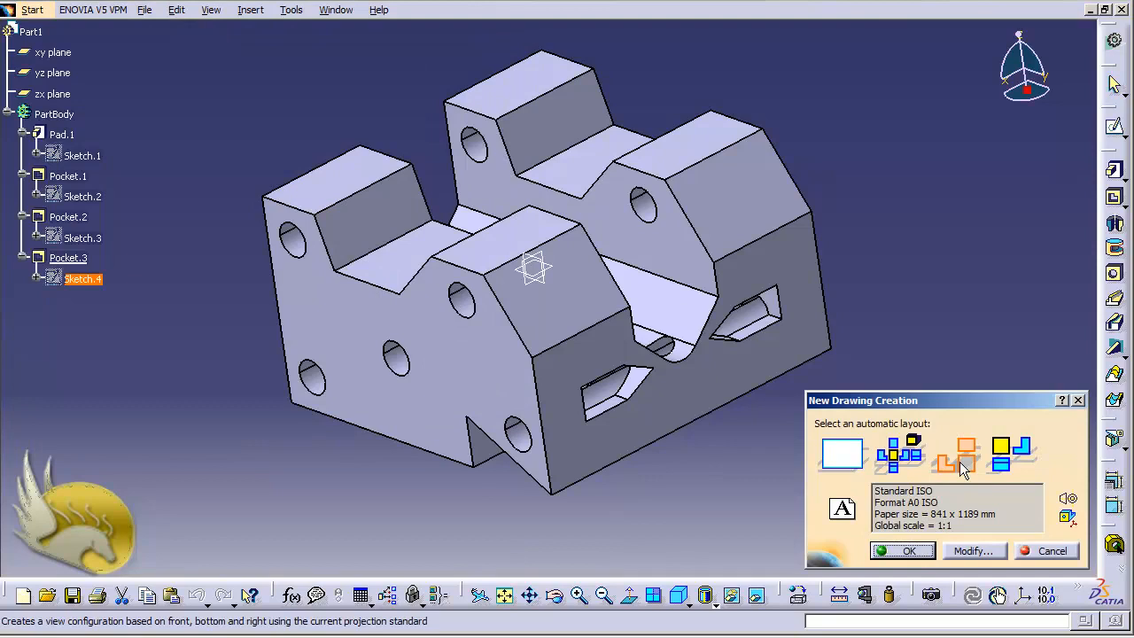
left_click(914, 558)
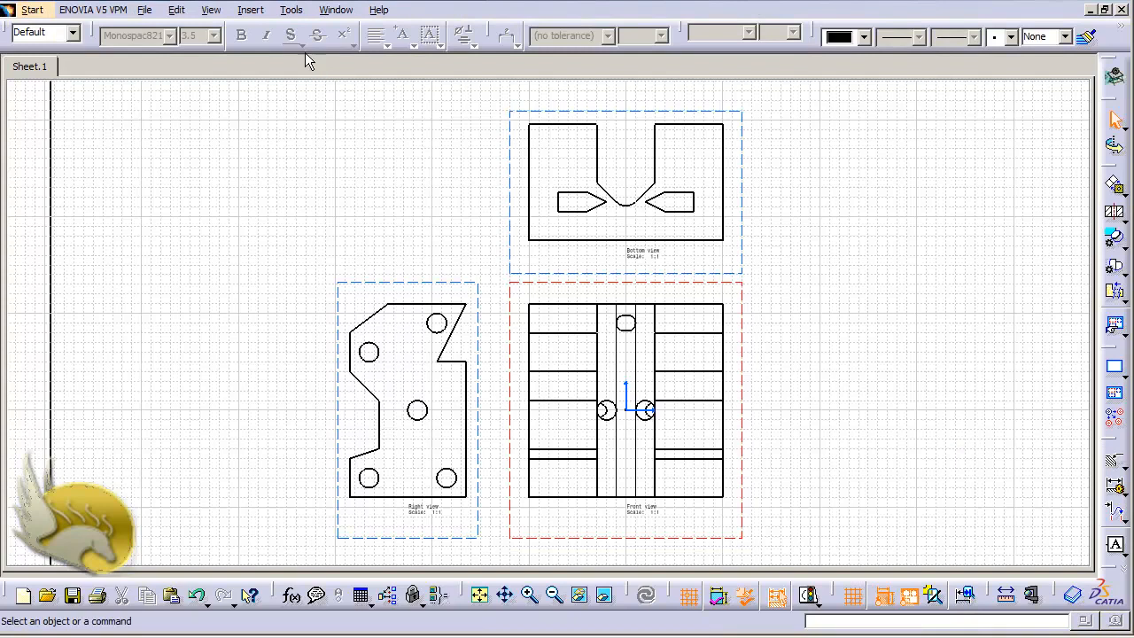
Step: Generate dimensions in all views from Part1's constraints in one pass, accept the analysis, and undo the generation
left_click(252, 11)
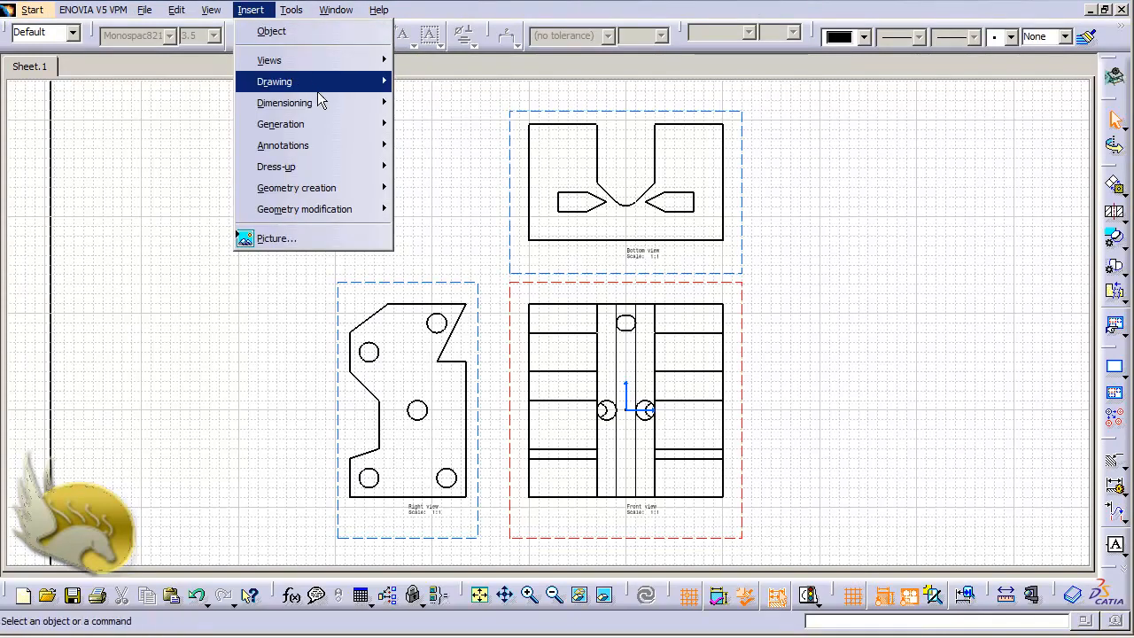
mouse_move(335, 123)
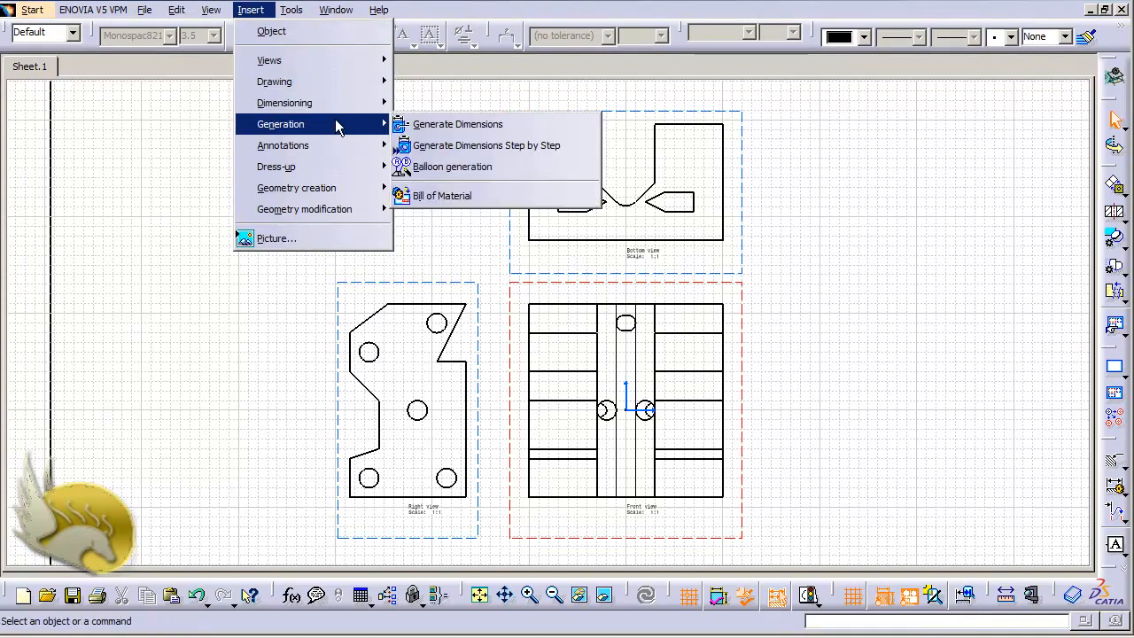
left_click(457, 127)
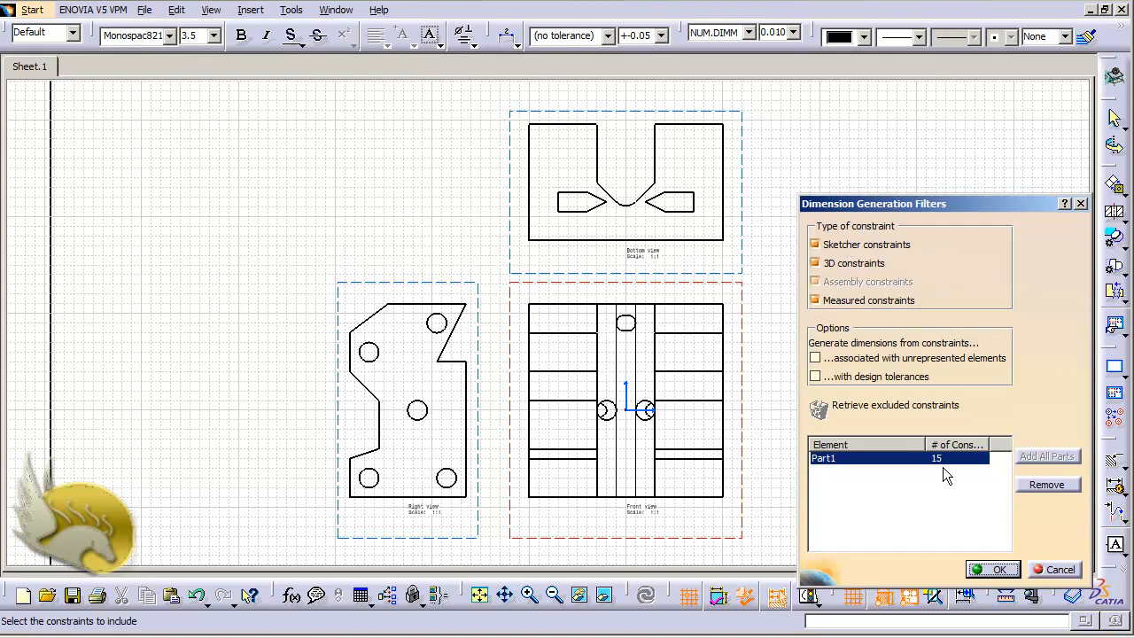
left_click(989, 569)
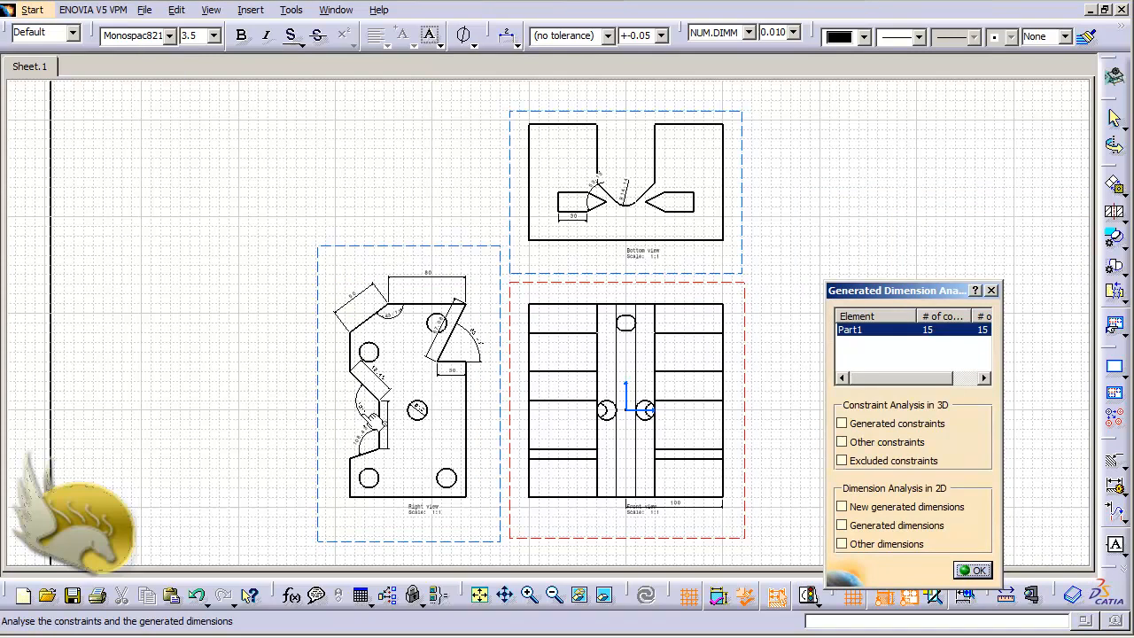
left_click(969, 569)
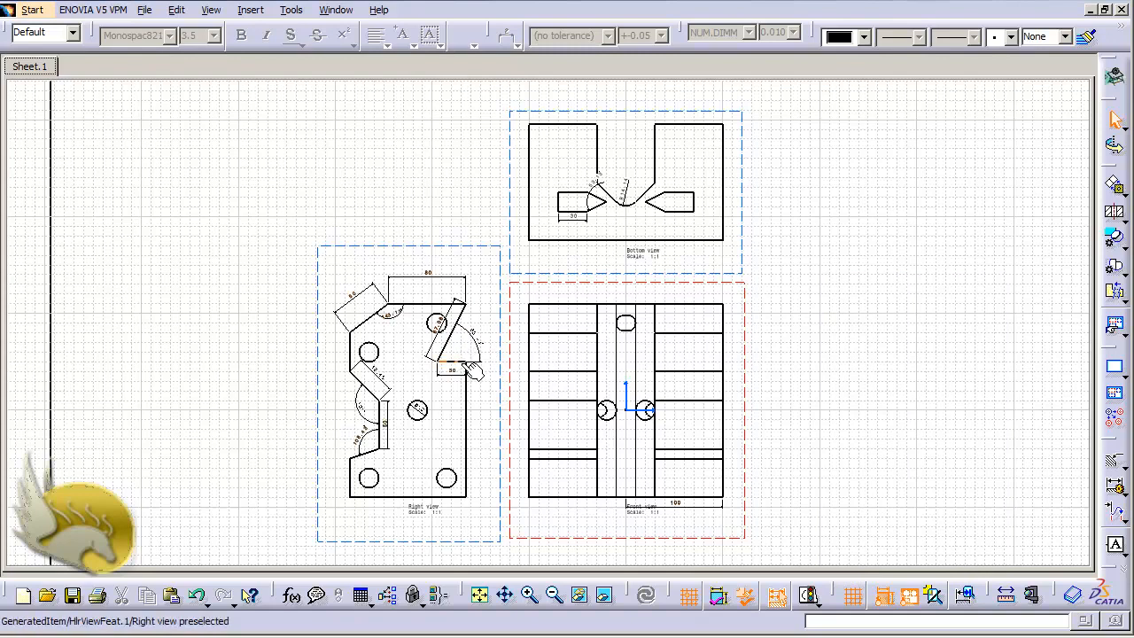
key("ctrl+z")
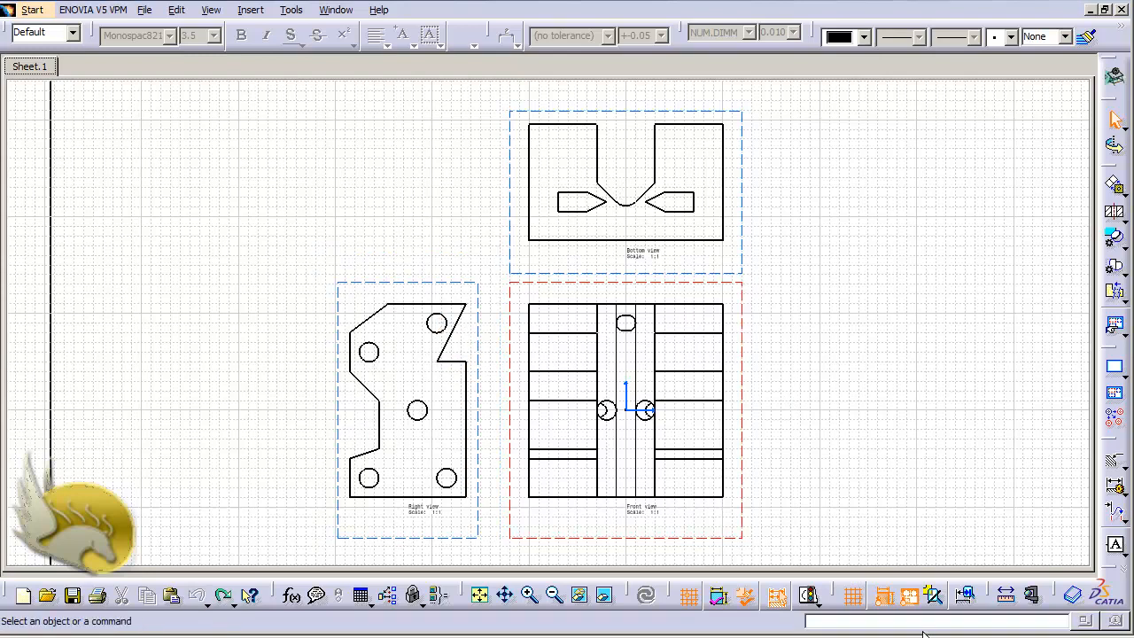
left_click(989, 637)
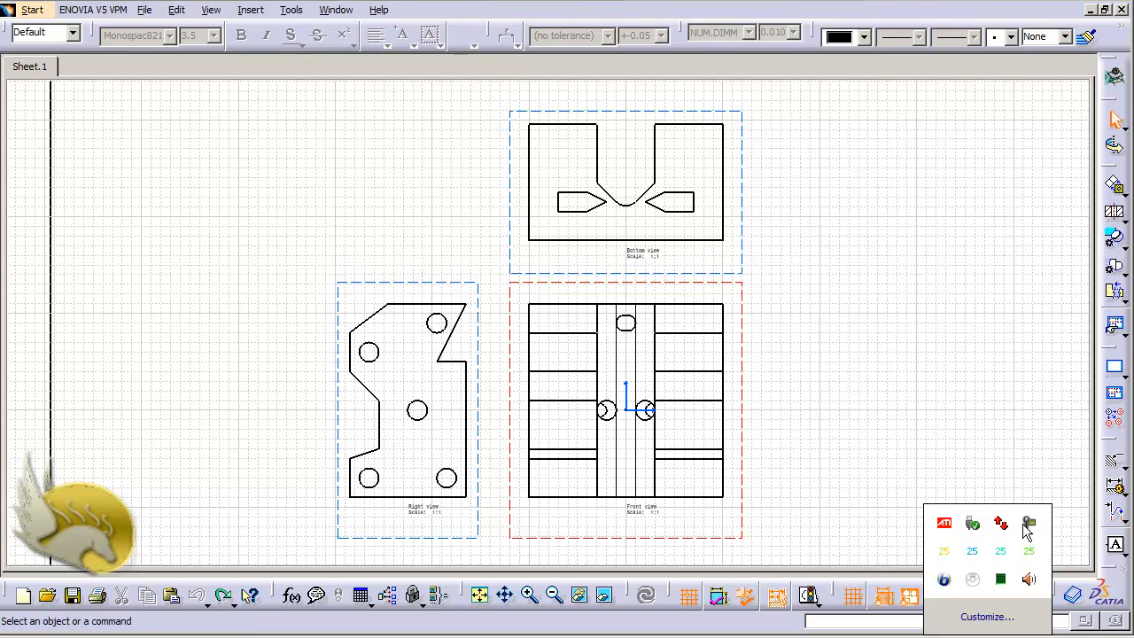
Step: Generate Part1's dimensions step by step from its constraints, complete the remaining ones without pausing, and accept the dimension analysis
left_click(262, 12)
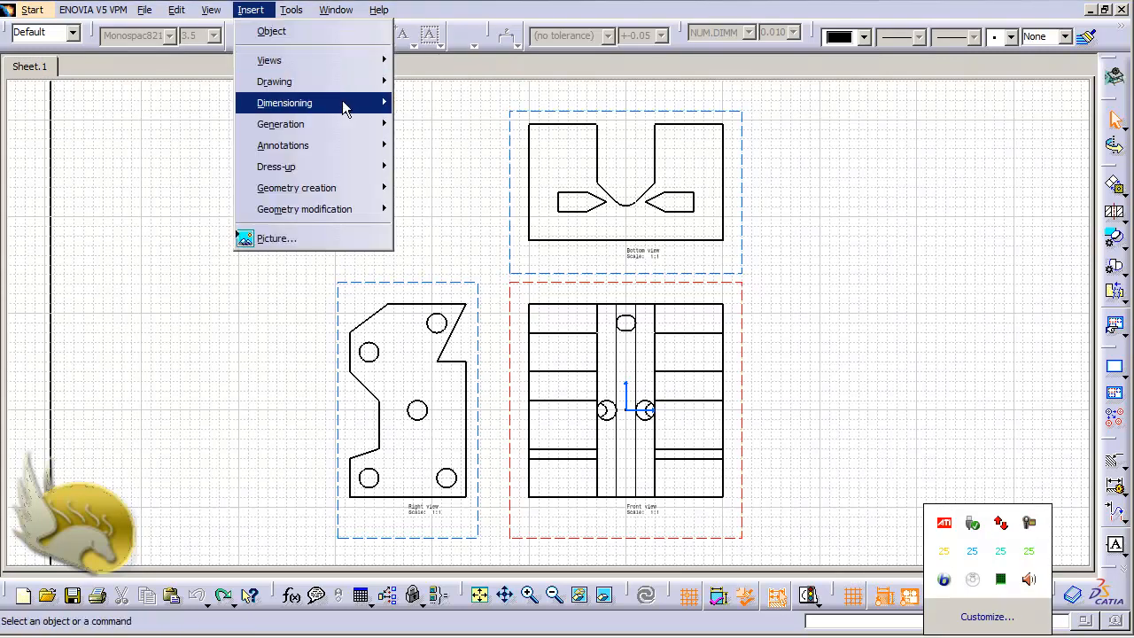
mouse_move(359, 130)
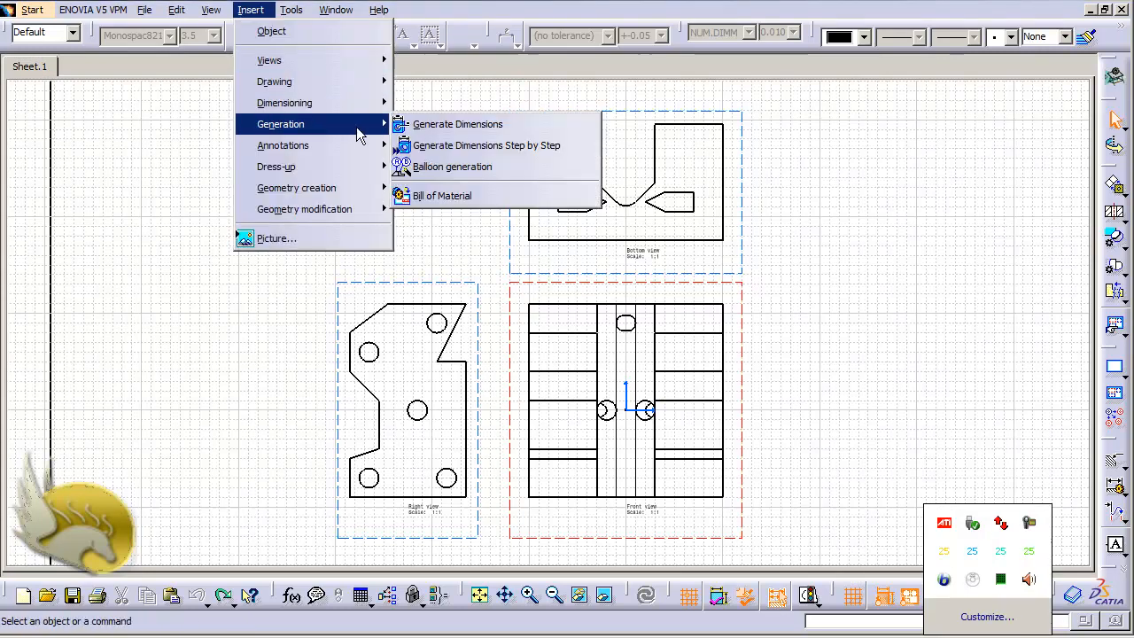
left_click(465, 146)
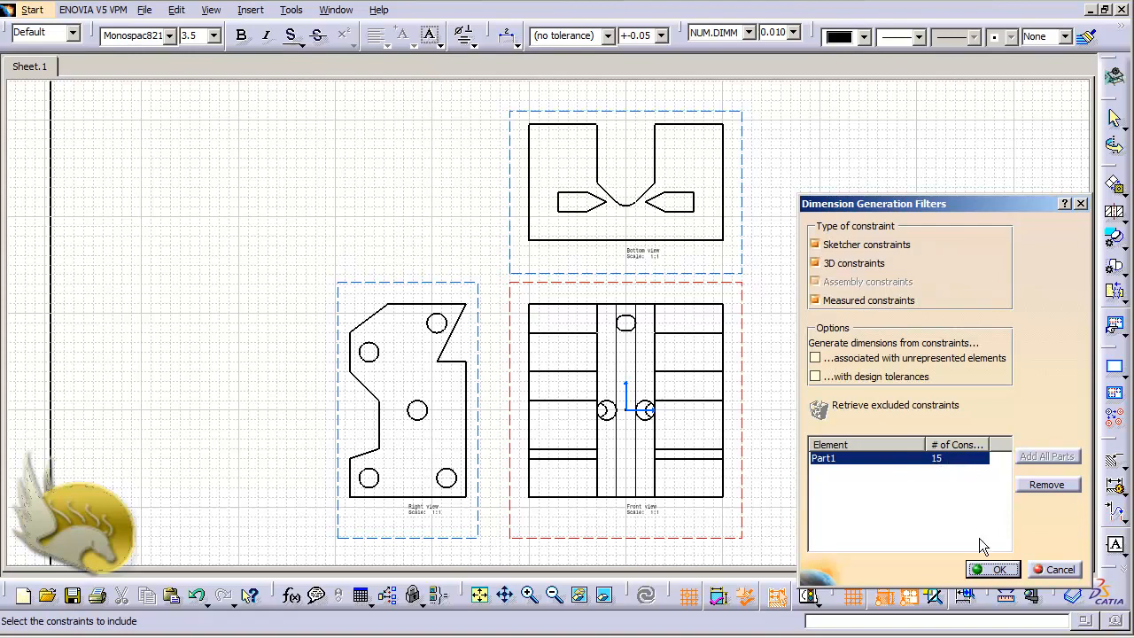
left_click(997, 569)
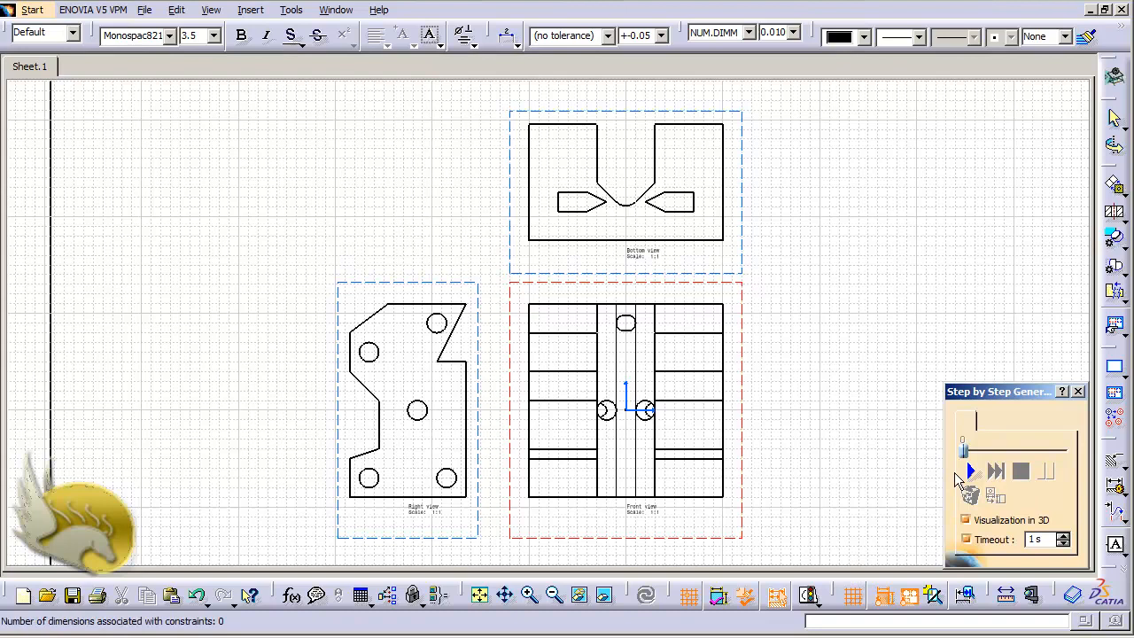
left_click(971, 474)
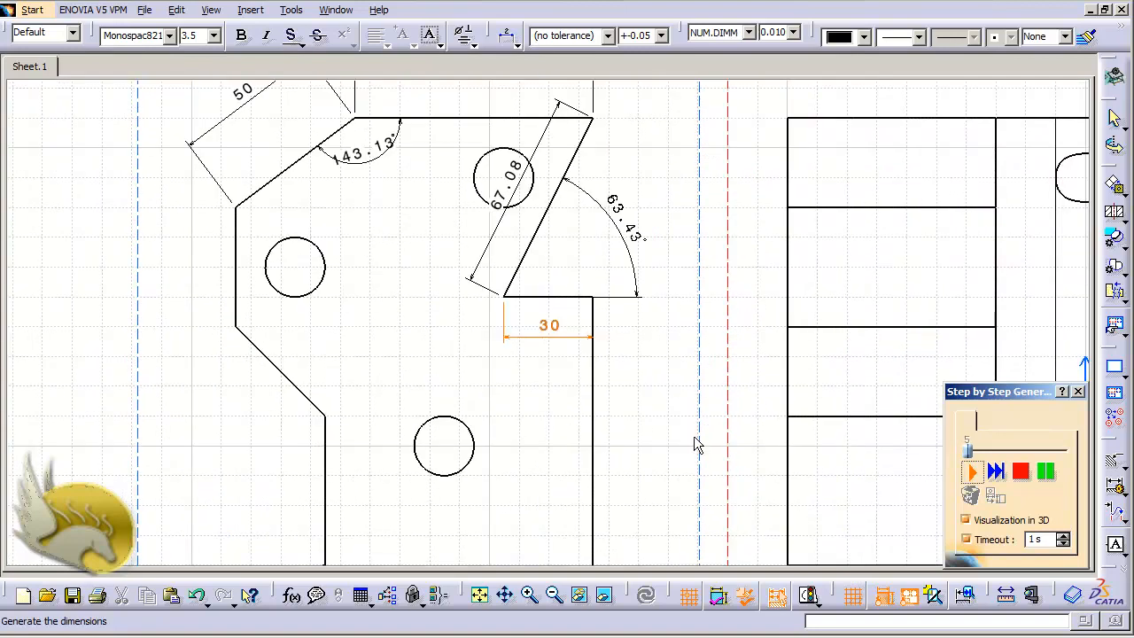
left_click(998, 470)
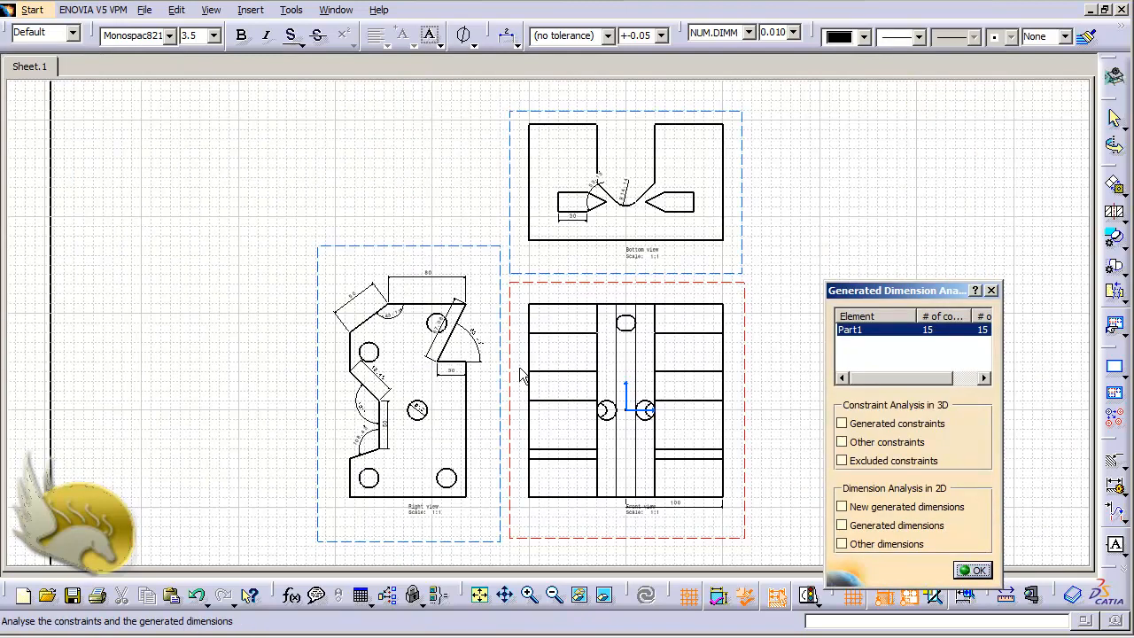
left_click(973, 569)
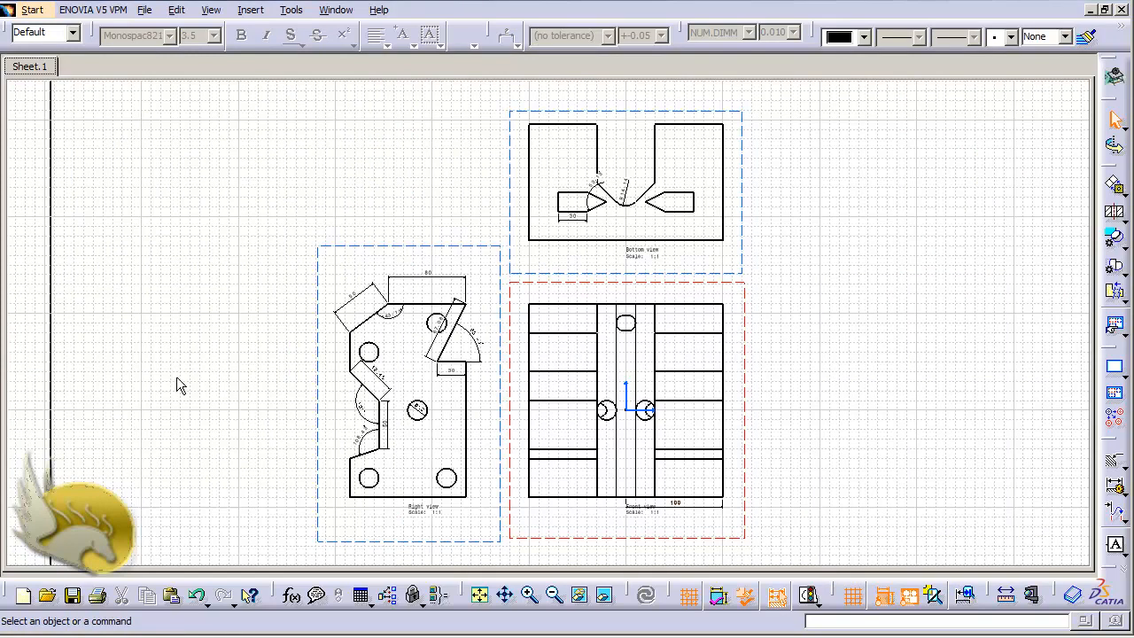
left_click(251, 10)
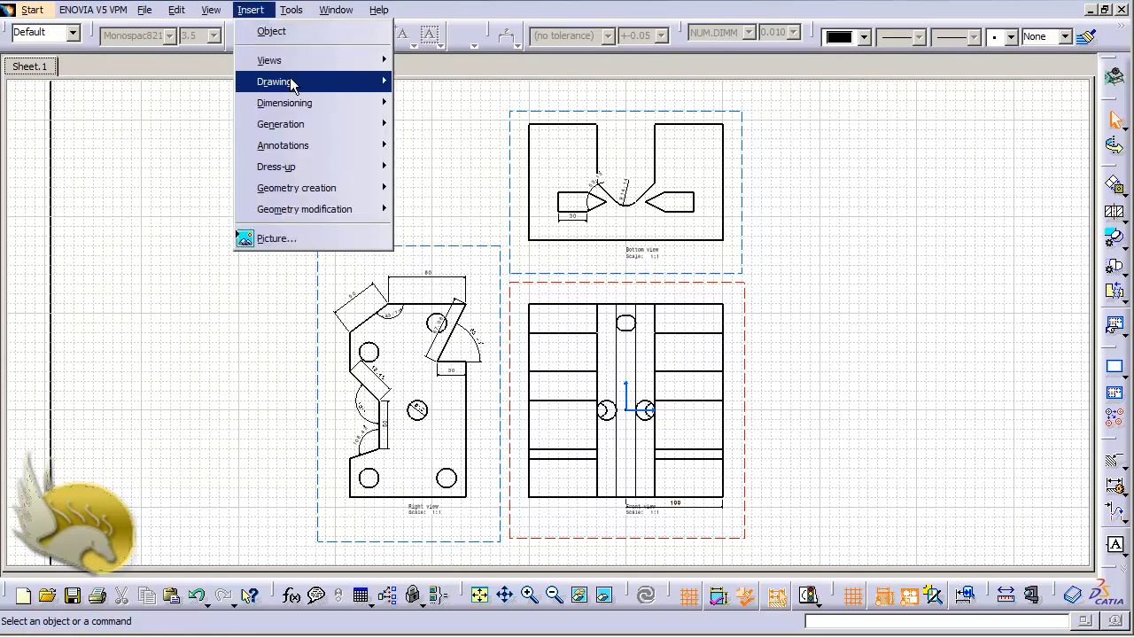
mouse_move(334, 129)
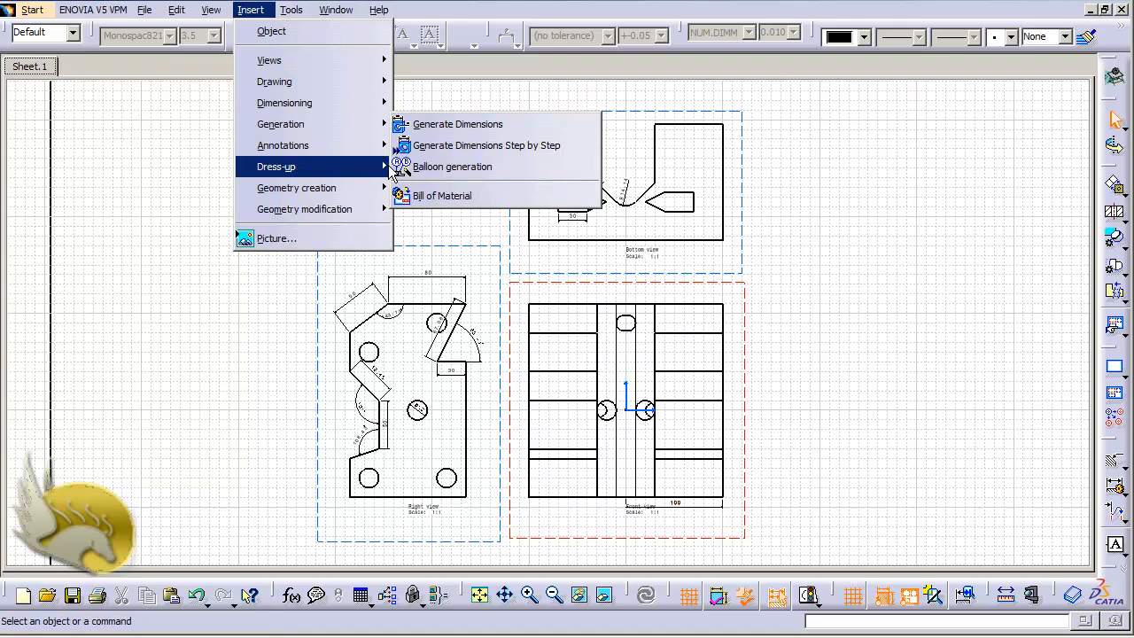
mouse_move(364, 155)
mouse_move(404, 158)
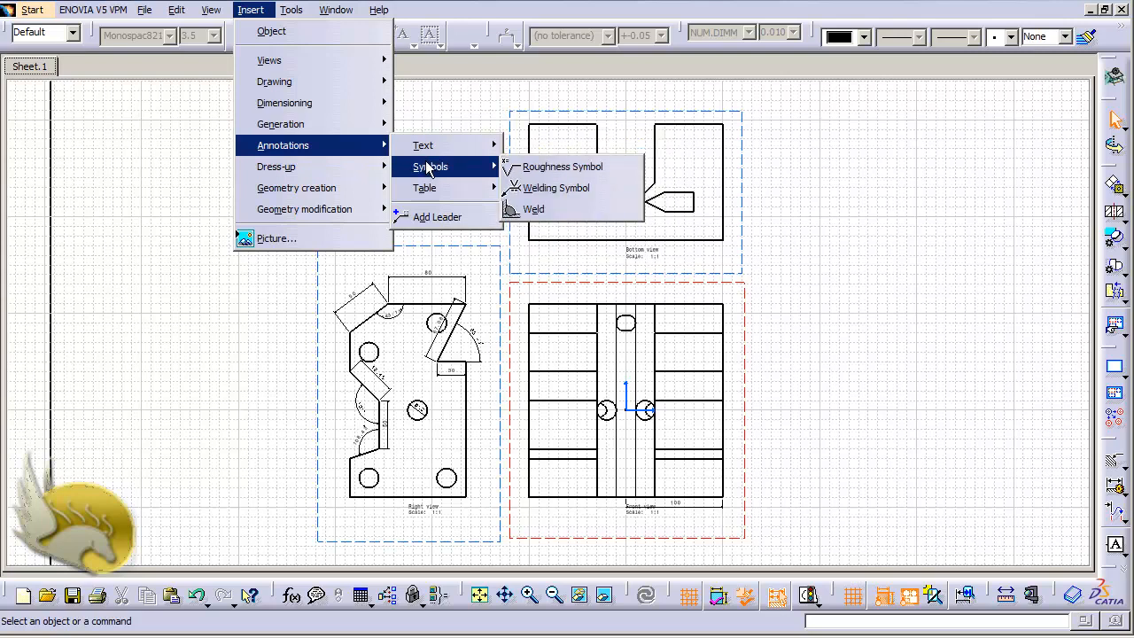
mouse_move(436, 189)
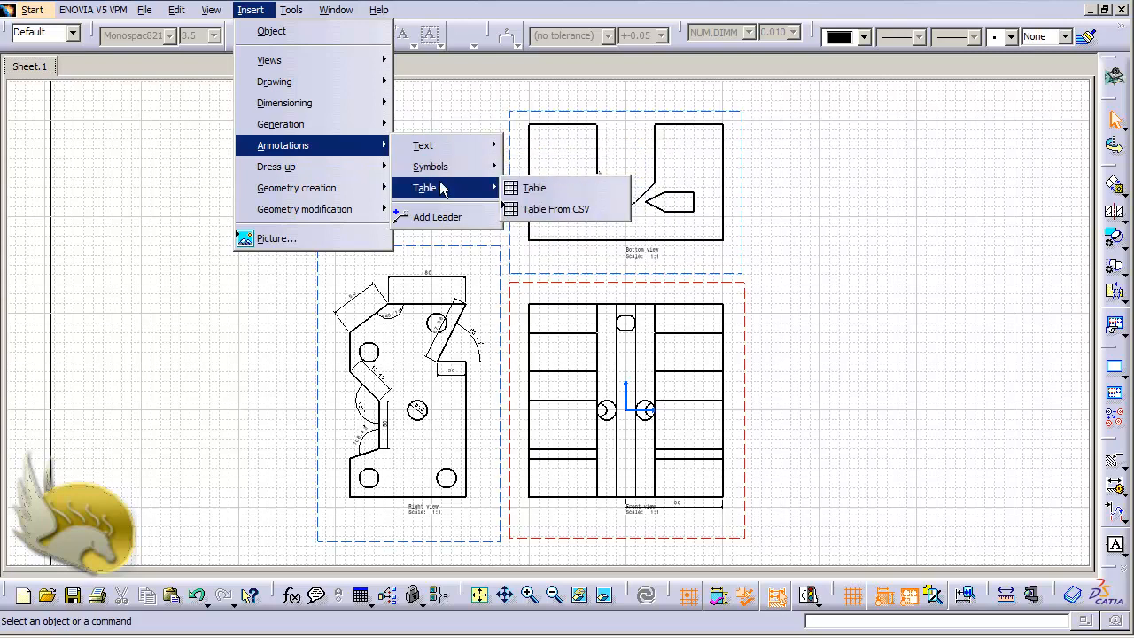
mouse_move(323, 180)
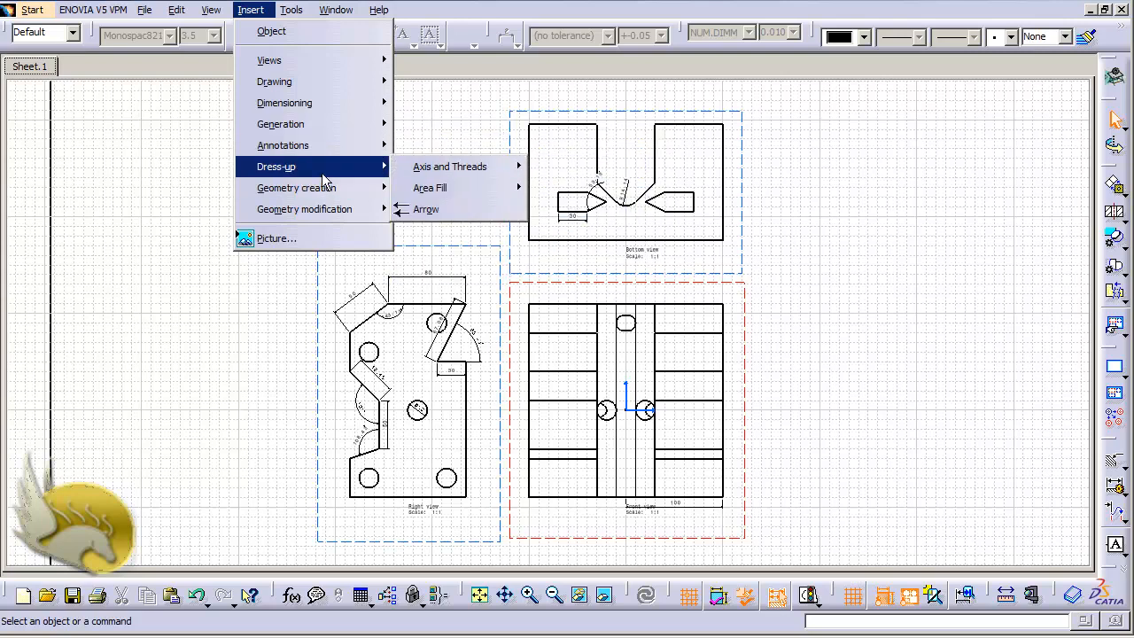